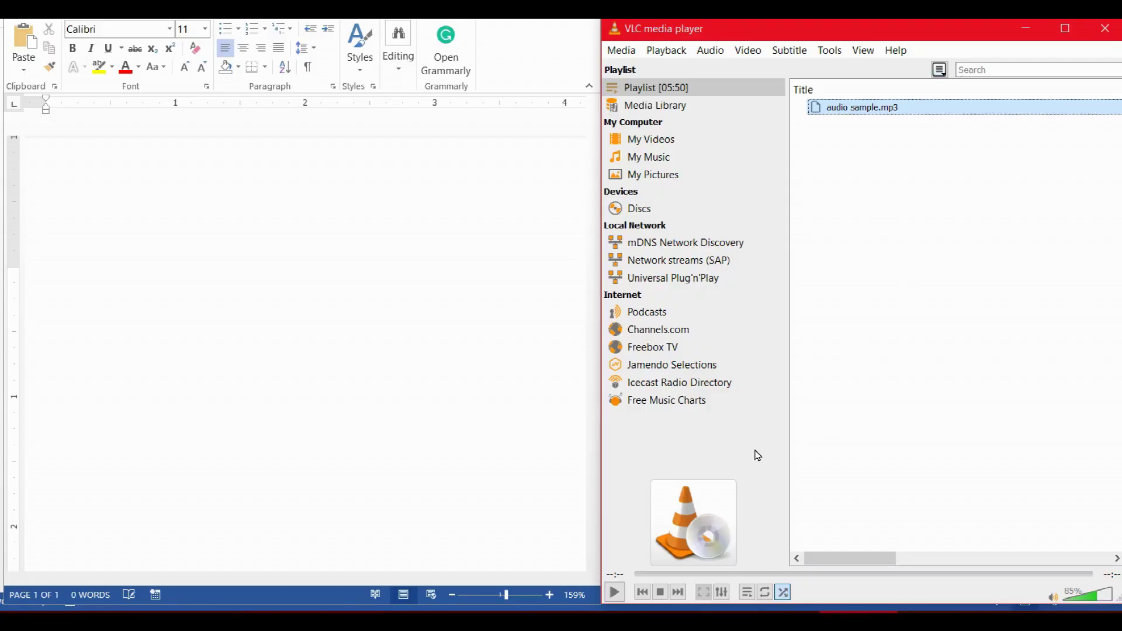
- Load audio sample.mp3 (05:50) into VLC's playlist beside the blank Word document
click(613, 592)
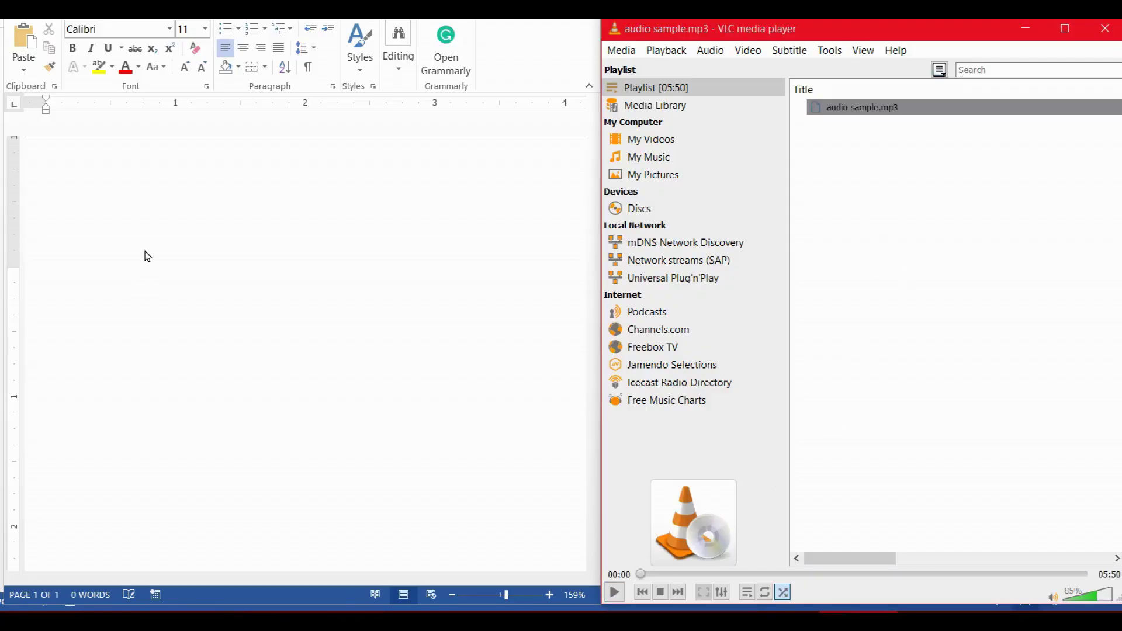
- Play the sample in VLC and transcribe 'Well, you know, … a little bit of background'
click(615, 592)
click(147, 216)
text(Well,)
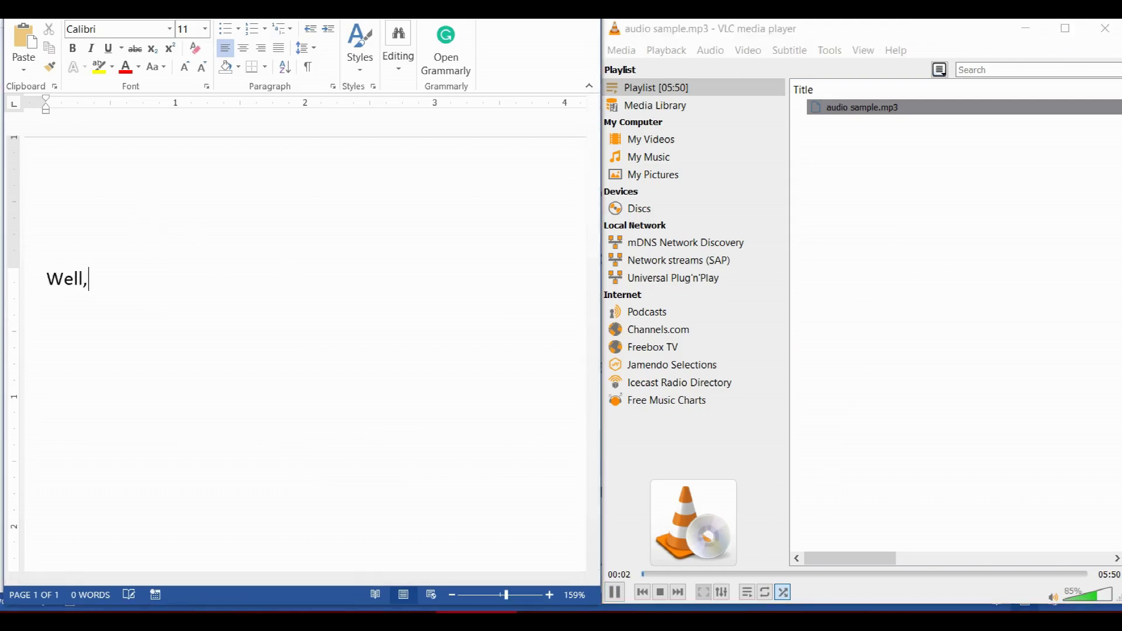
text( you know, what would be)
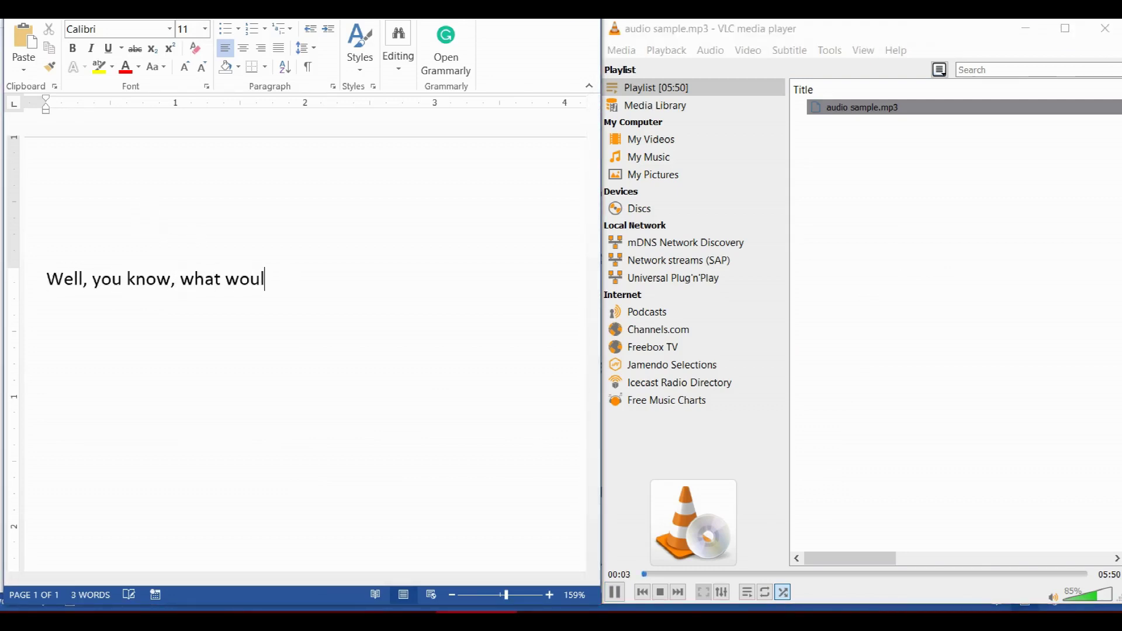
click(614, 592)
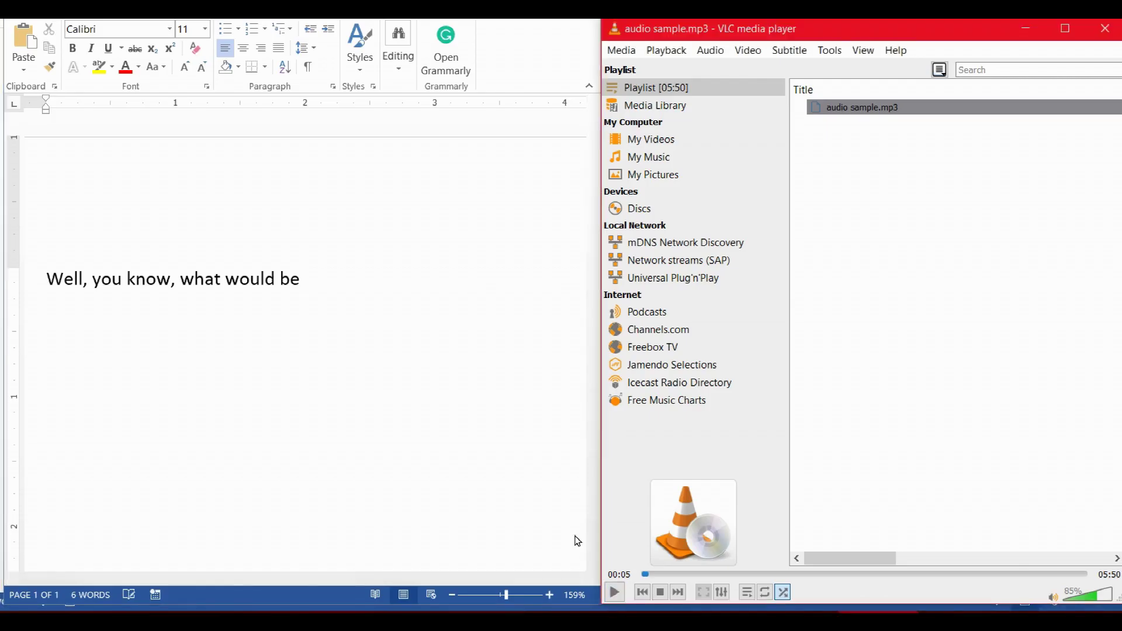
click(328, 274)
text(most )
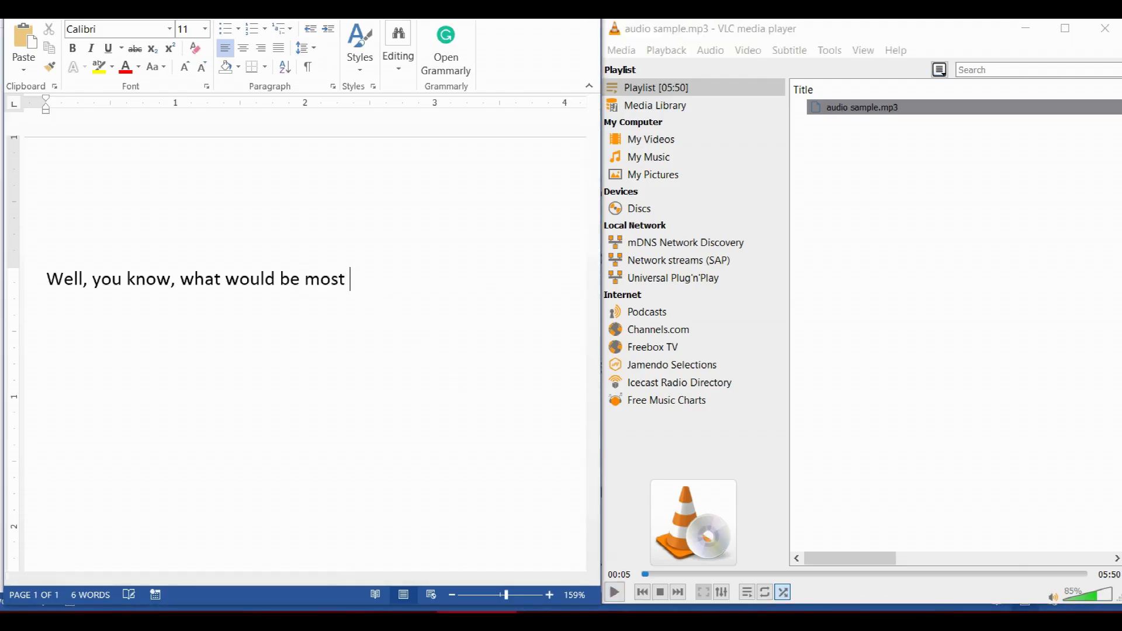
text(helpful is )
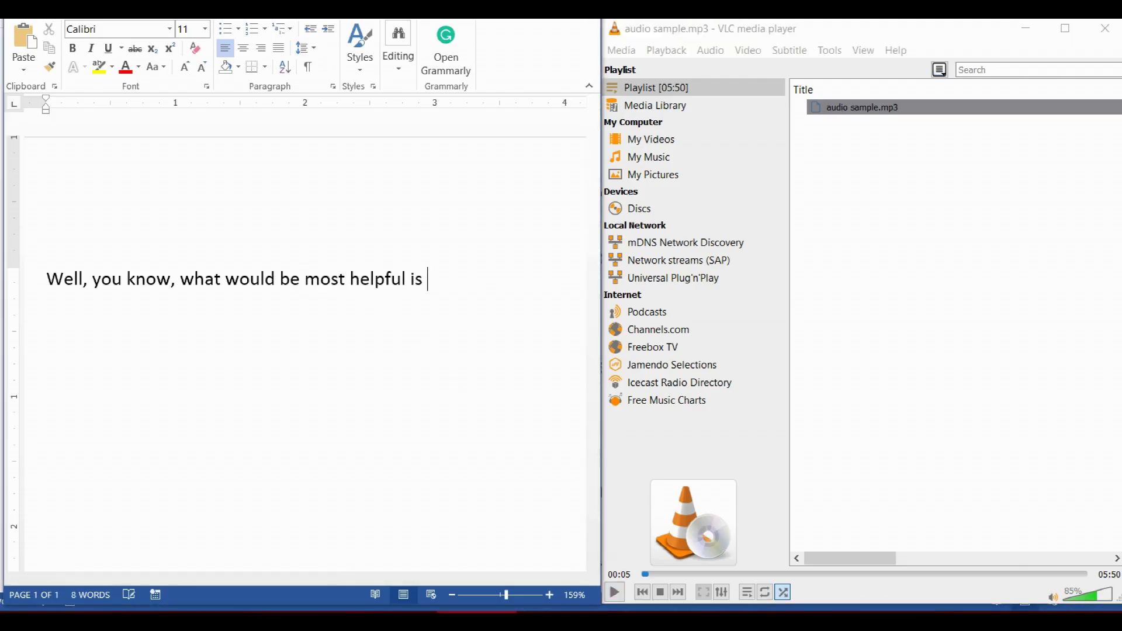
text(I can talk )
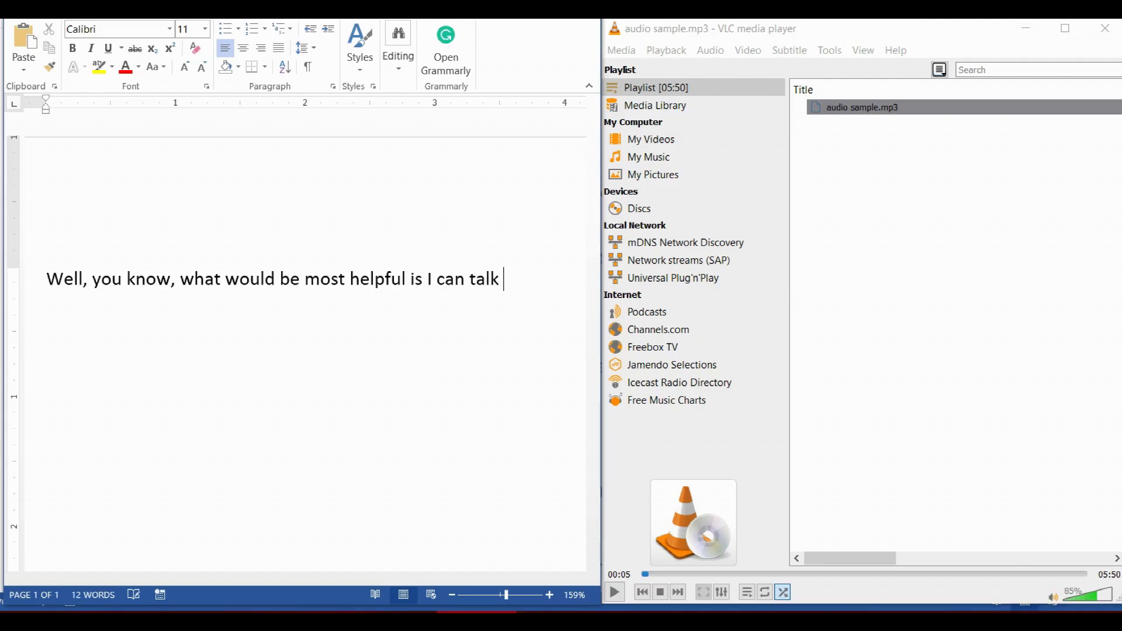
text(a little bit of ba)
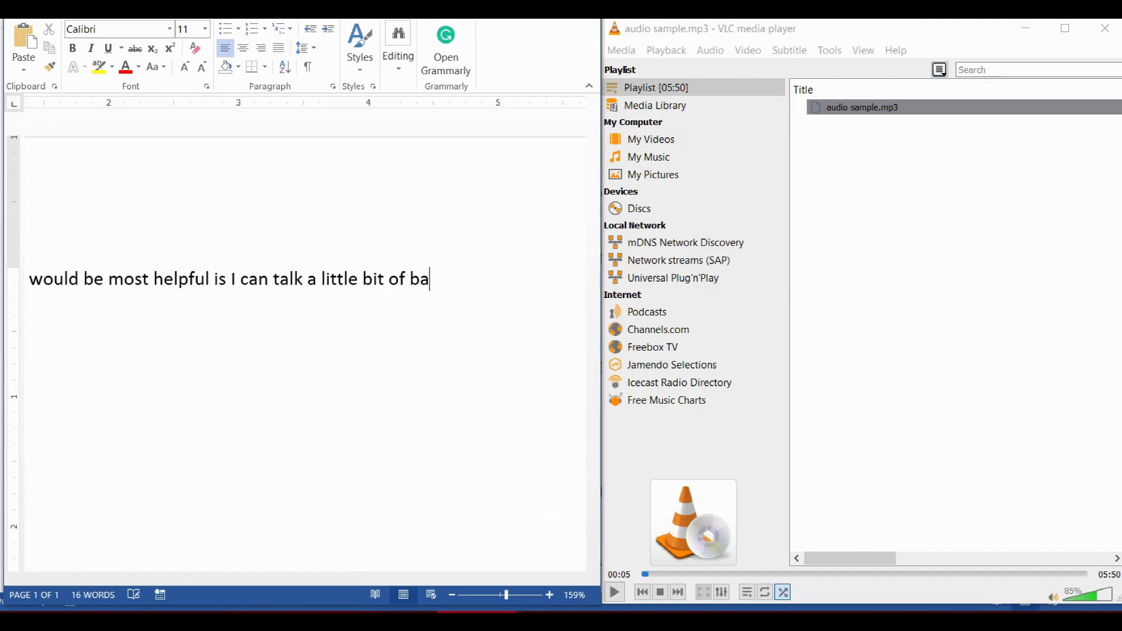
text(ckground)
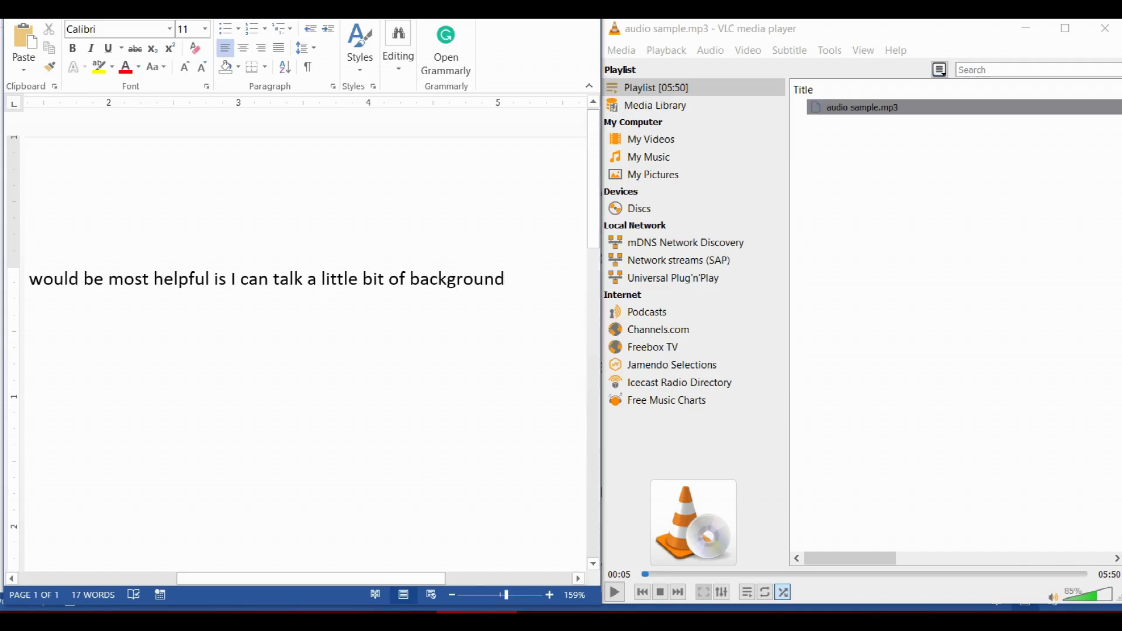
- Continue transcribing 'of why we are pursuing immune-based therapy', pausing VLC at 00:09
click(618, 592)
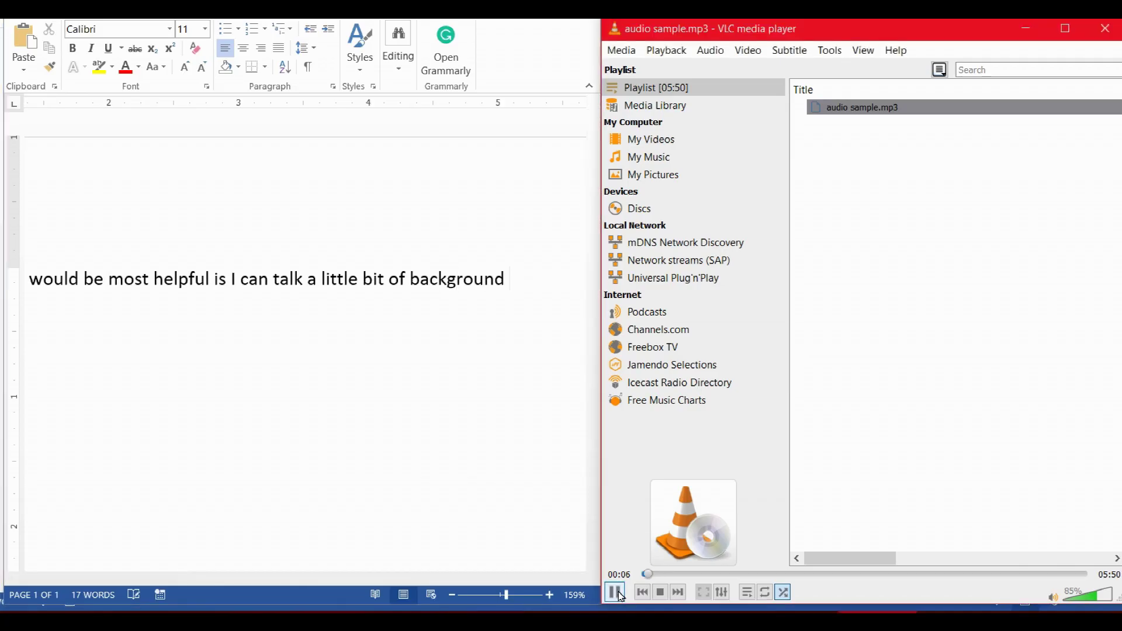
click(619, 594)
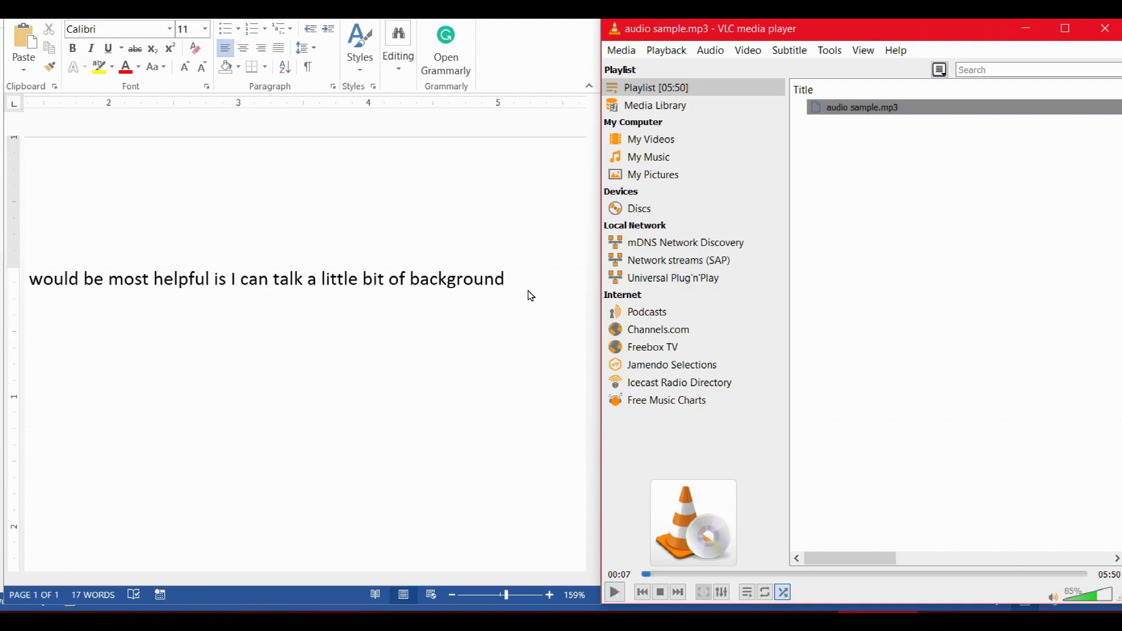
click(519, 274)
text(of )
text(why)
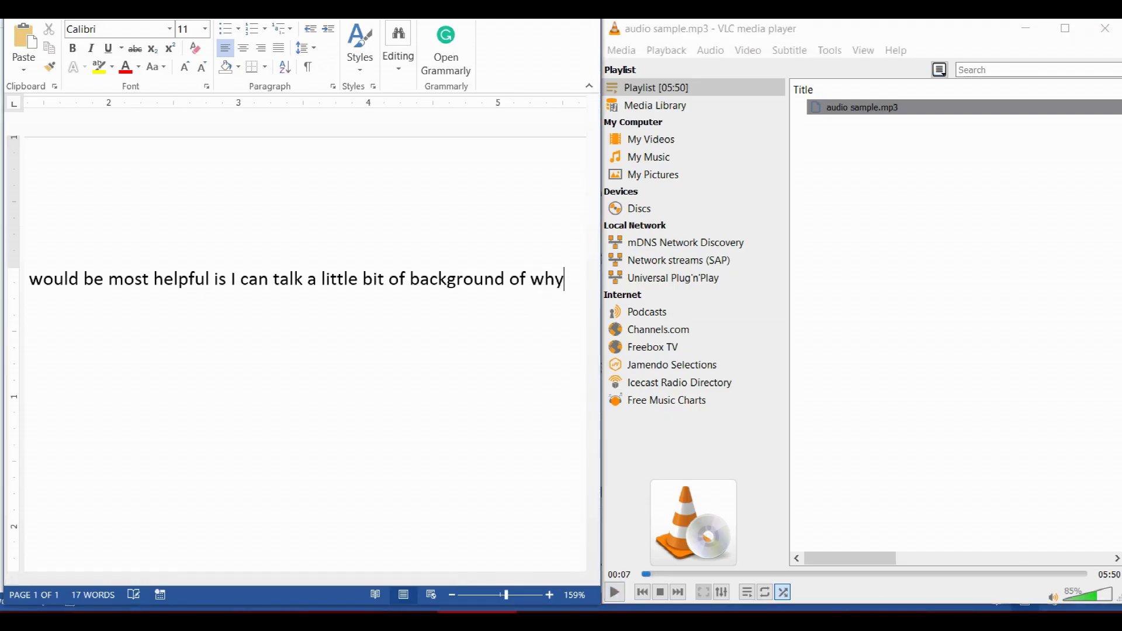
text( we are pursuing)
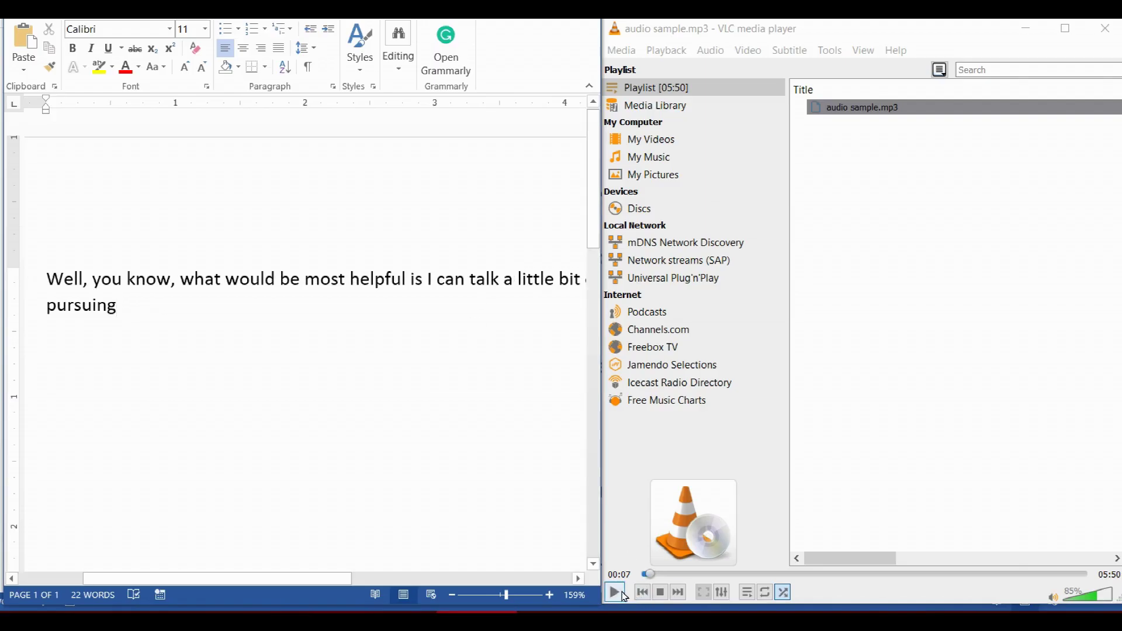
click(619, 594)
click(614, 593)
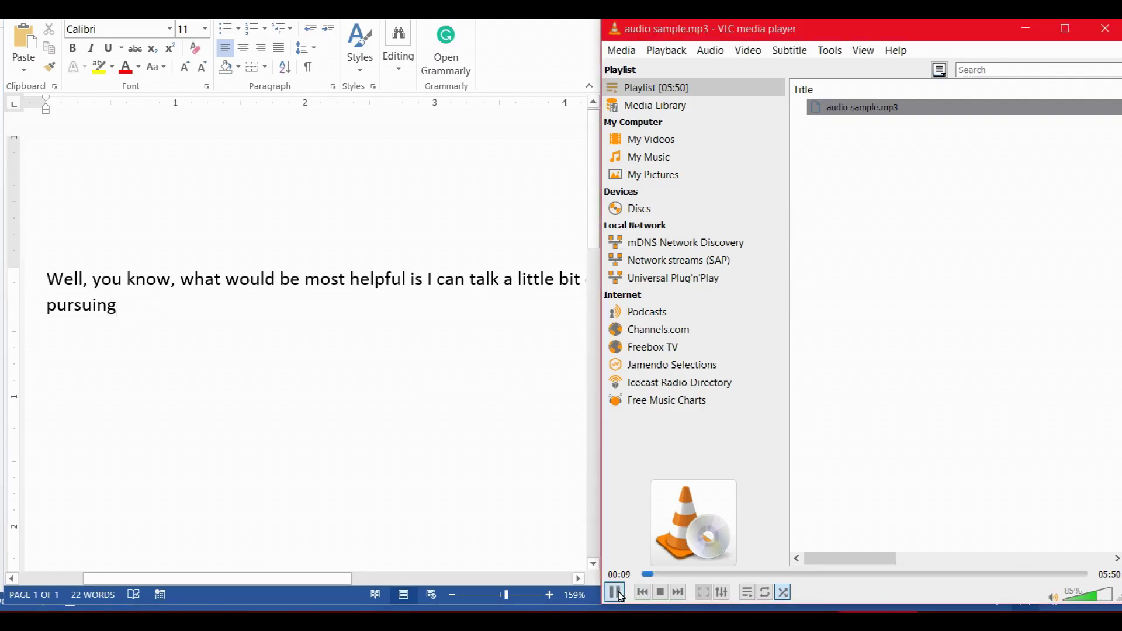
click(176, 306)
text(imm)
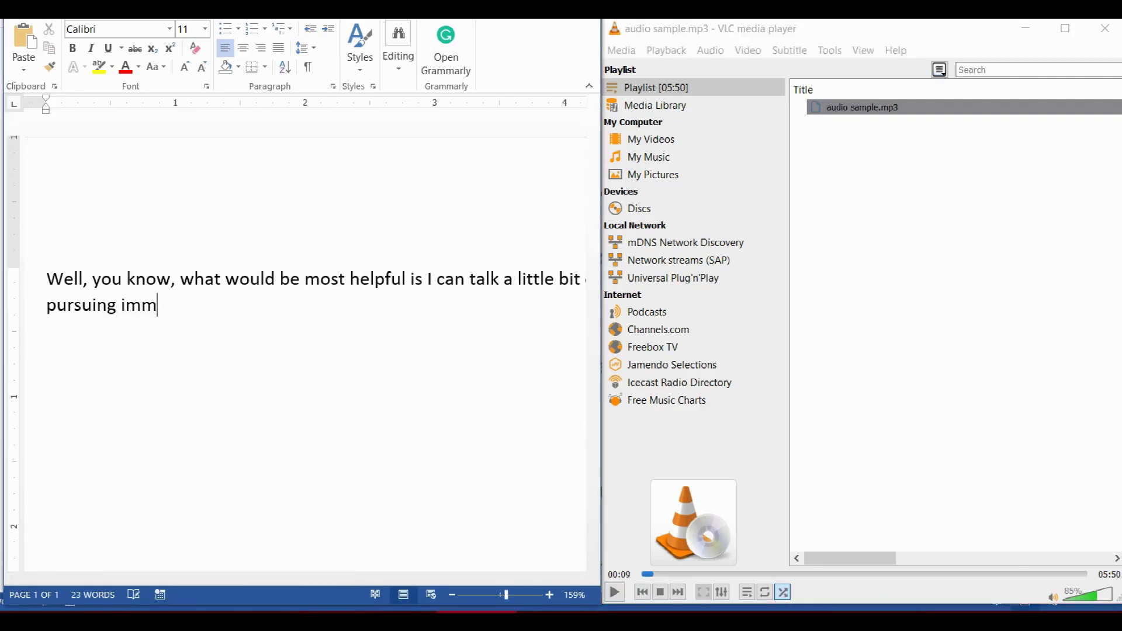
text(une-based t)
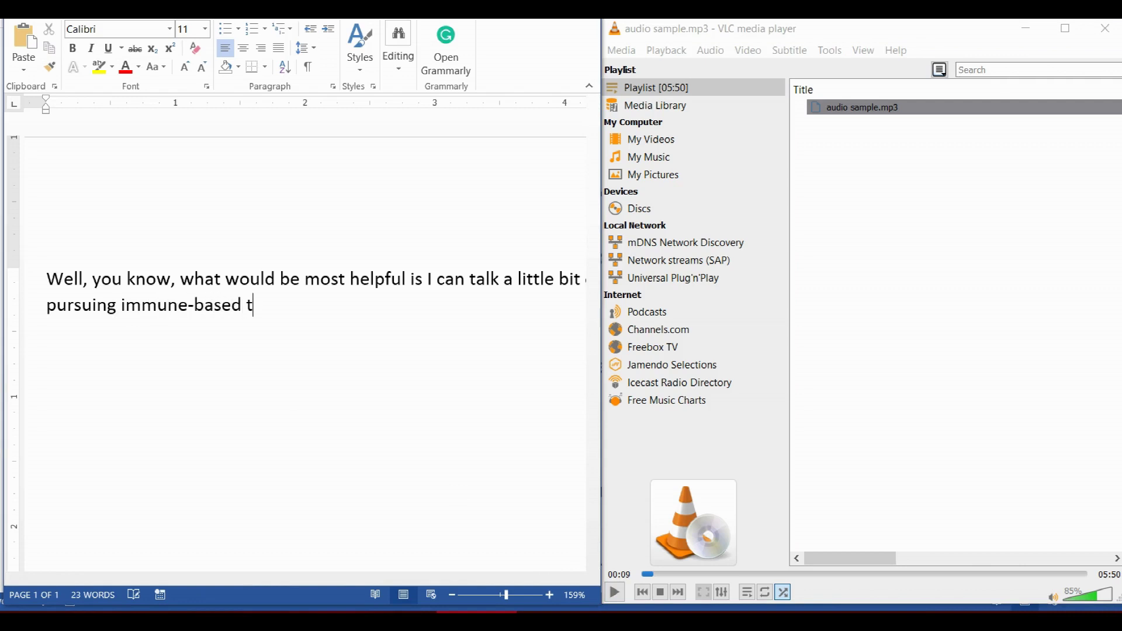
text(herapy)
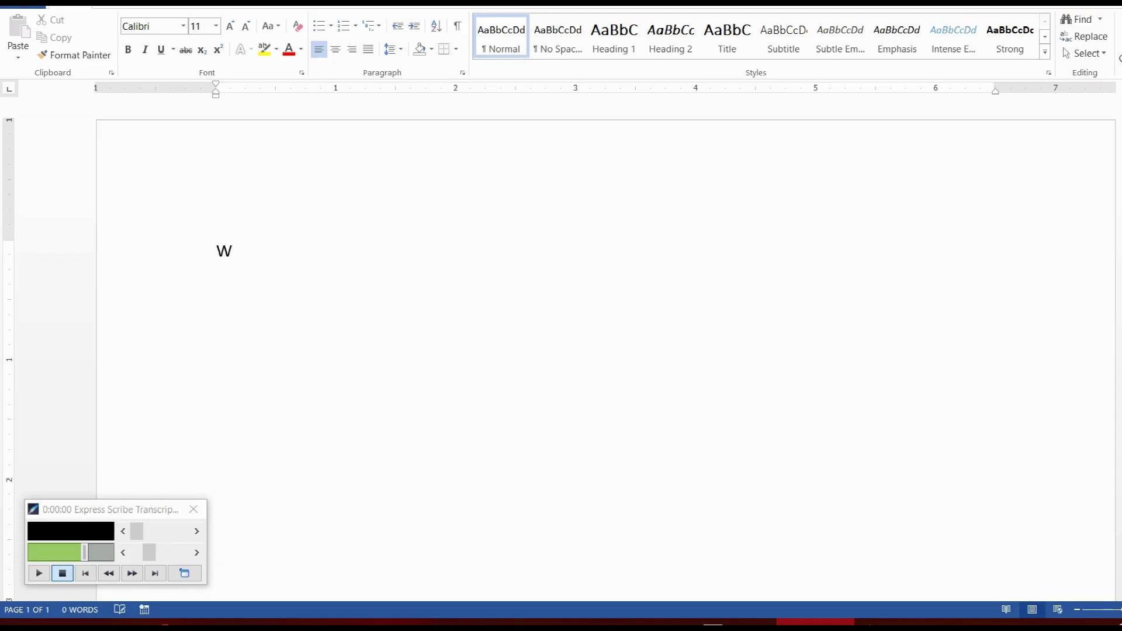
- Transcribe ', you know, maybe what would be most helpful is I can talk a little', using F9/F4
key(F9)
text(, you kn)
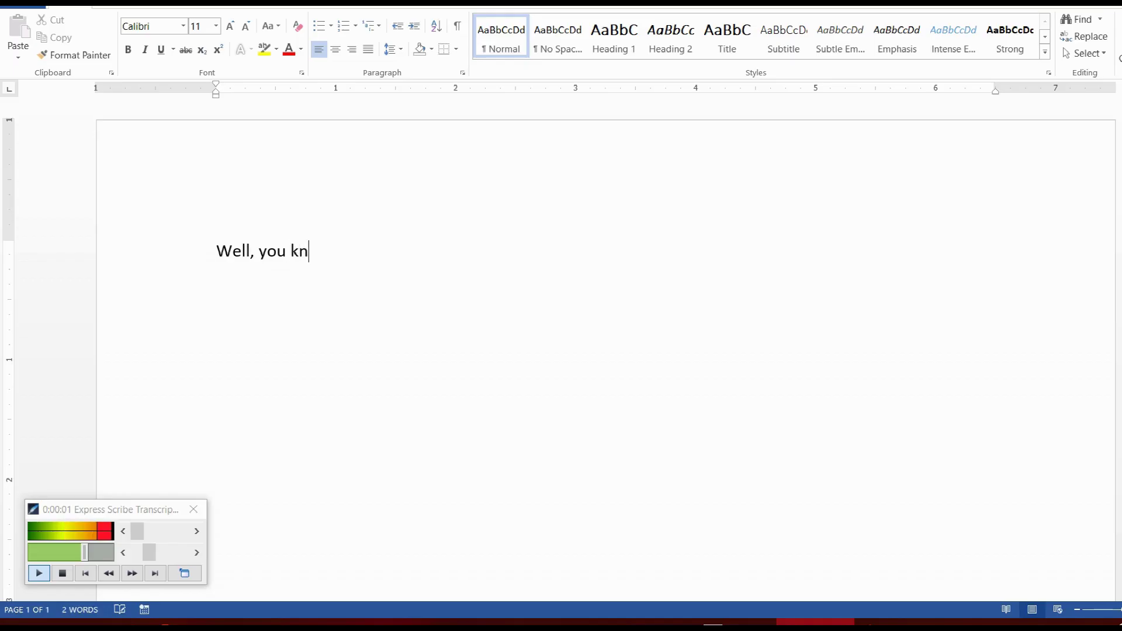
text(ow, maybe what)
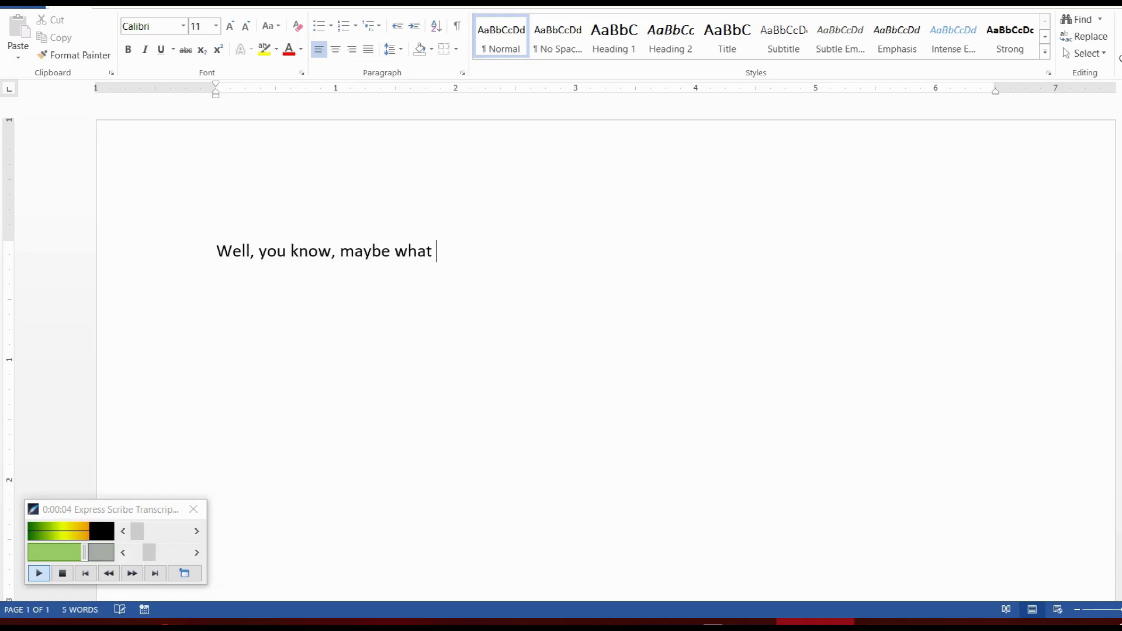
key(F4)
text(would be mo)
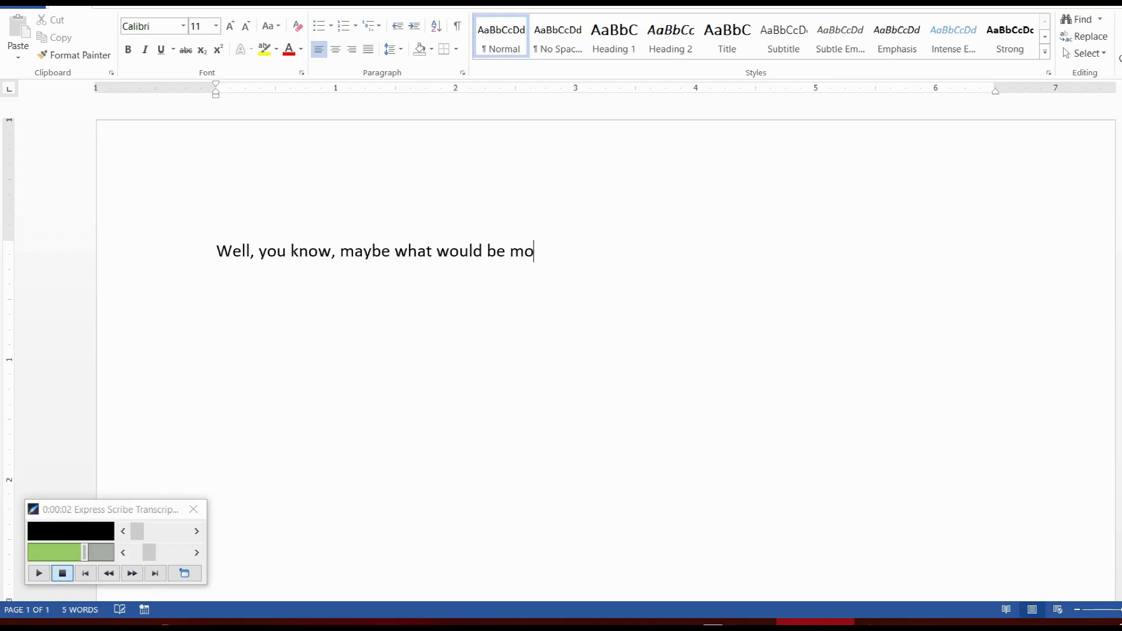
text(st helpful)
key(F9)
text(is)
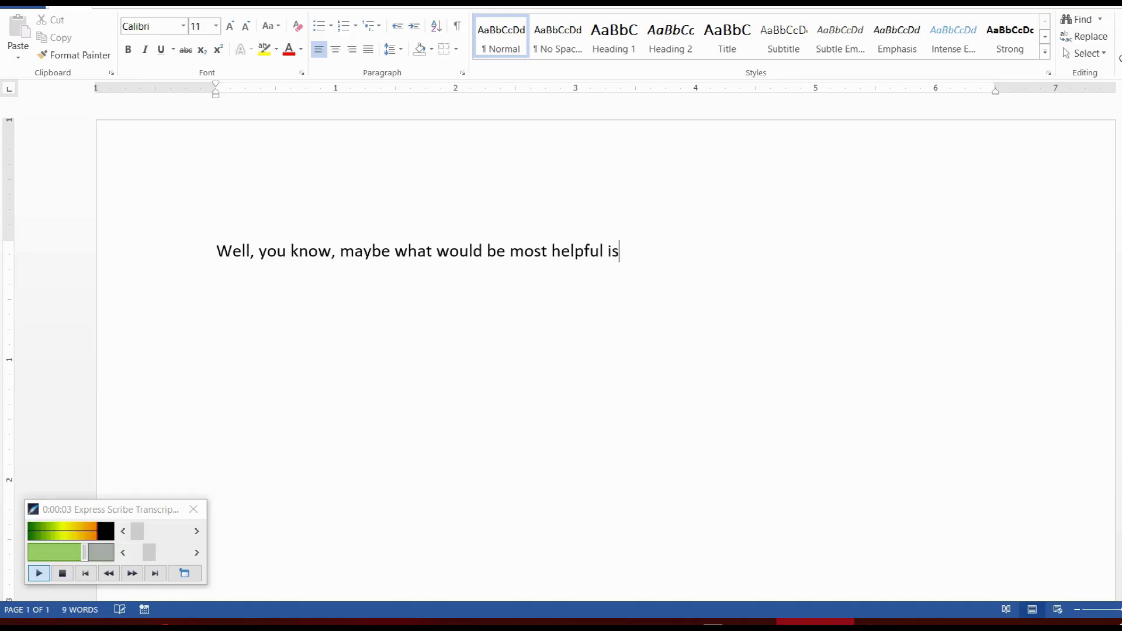
text( I can talk)
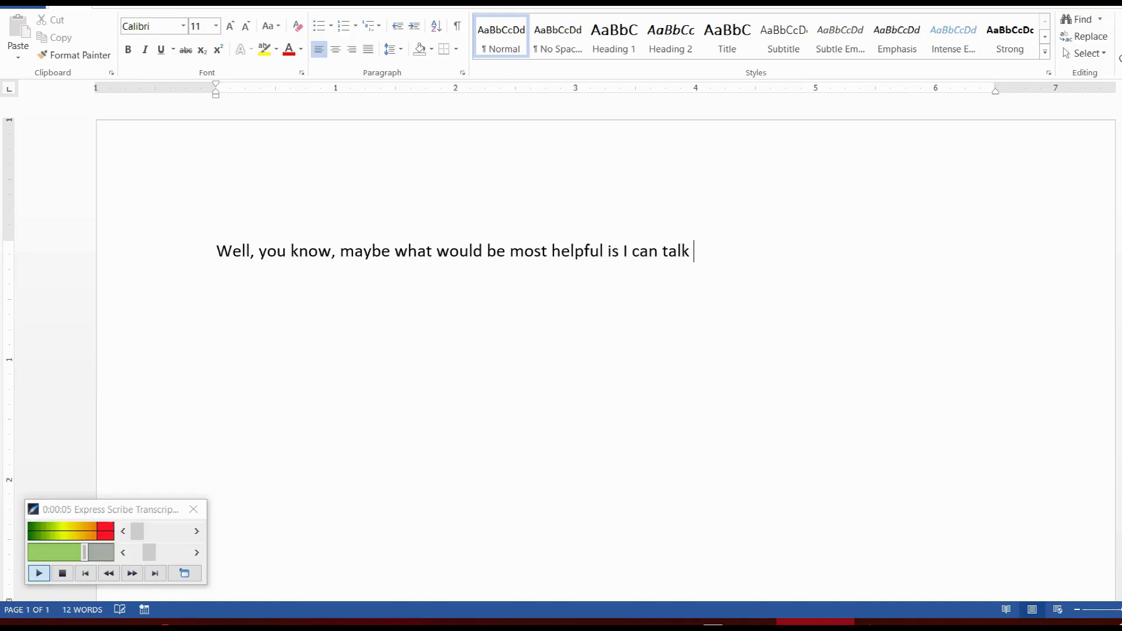
key(F4)
text(a litlt bit)
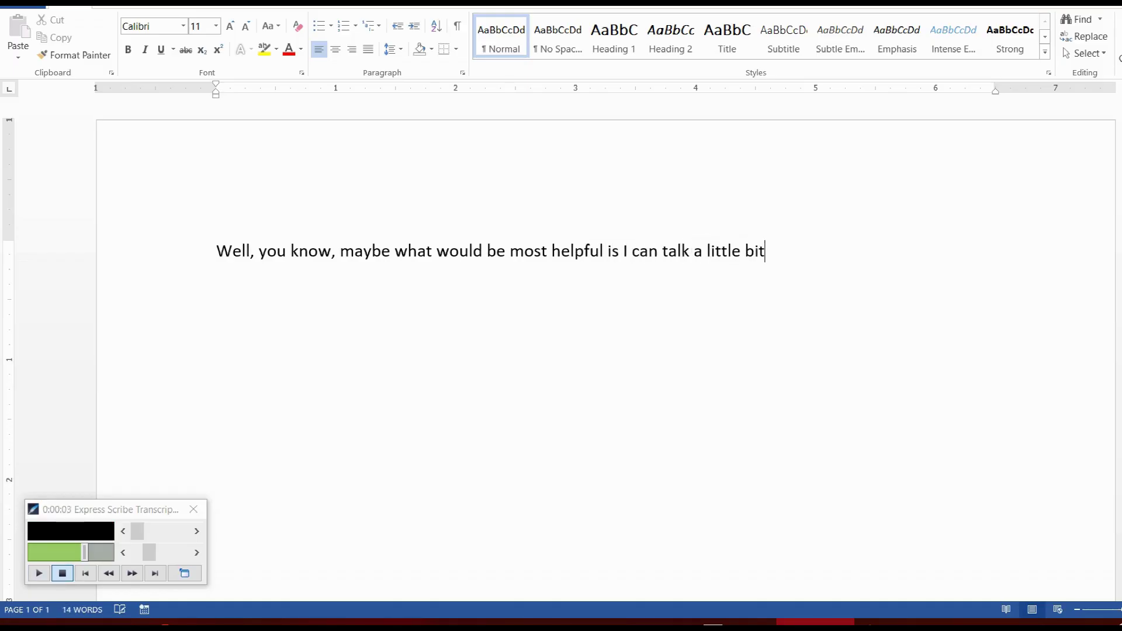
text(a)
key(BackSpace)
text(about)
- Continue transcribing 'about the background of why we are pursuing immune-based thera', stopping at 0:00:07
key(F9)
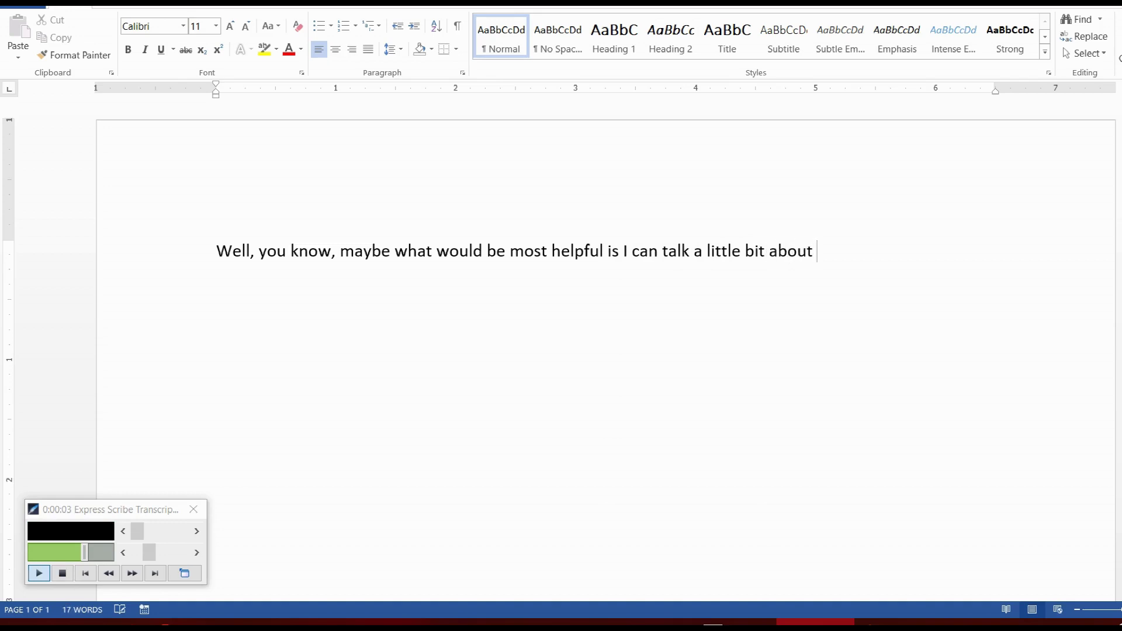
text(t the back)
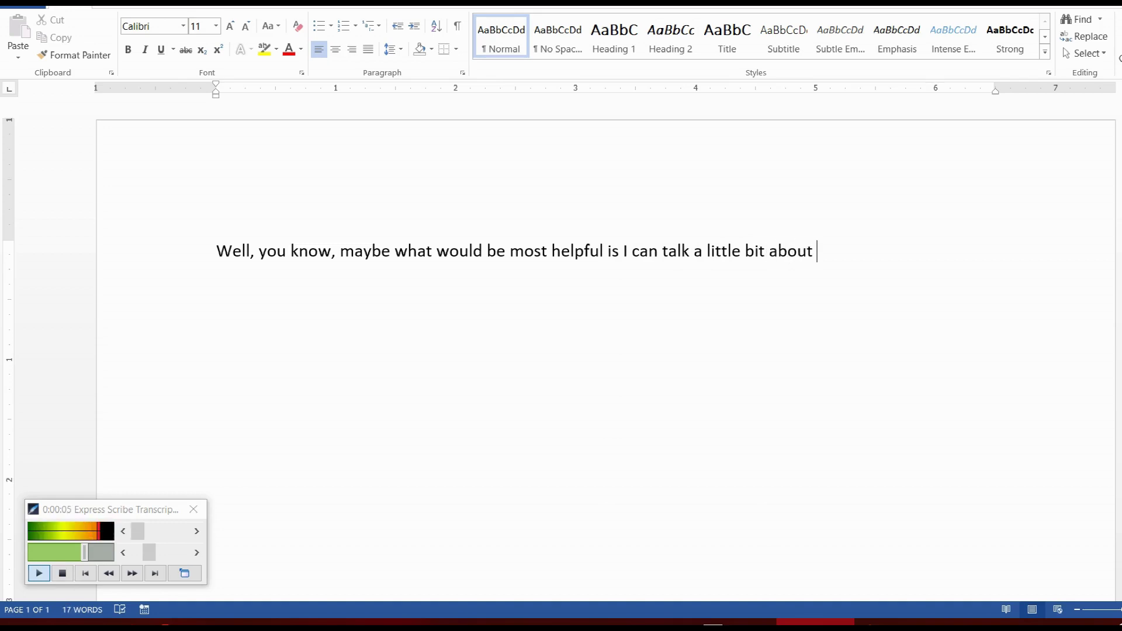
key(F4)
text(gro)
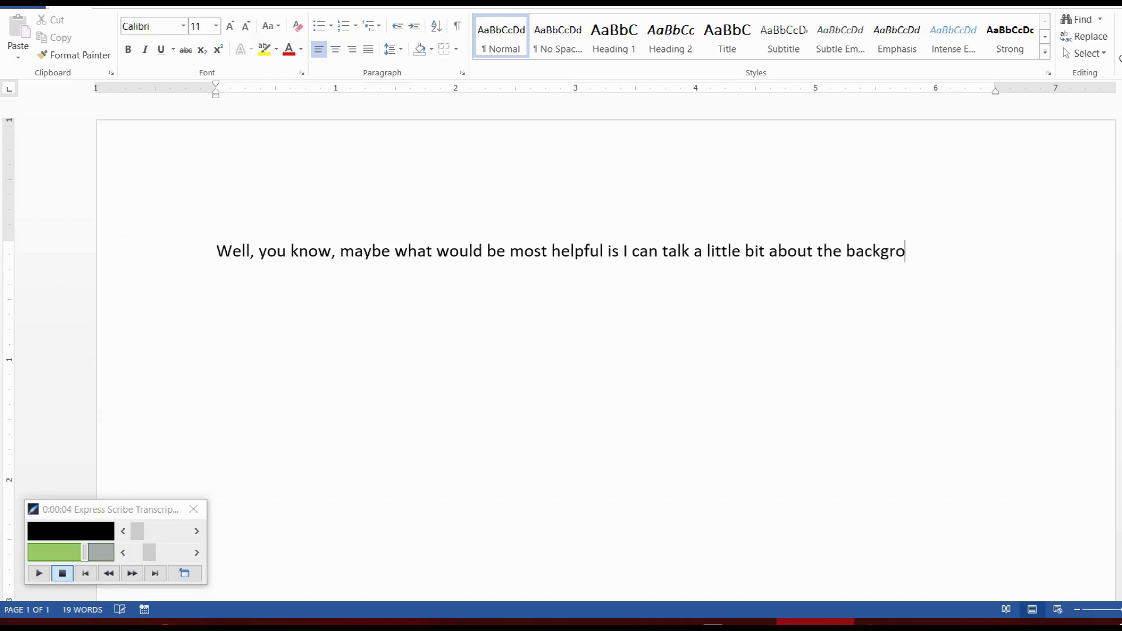
text(und of why)
key(F9)
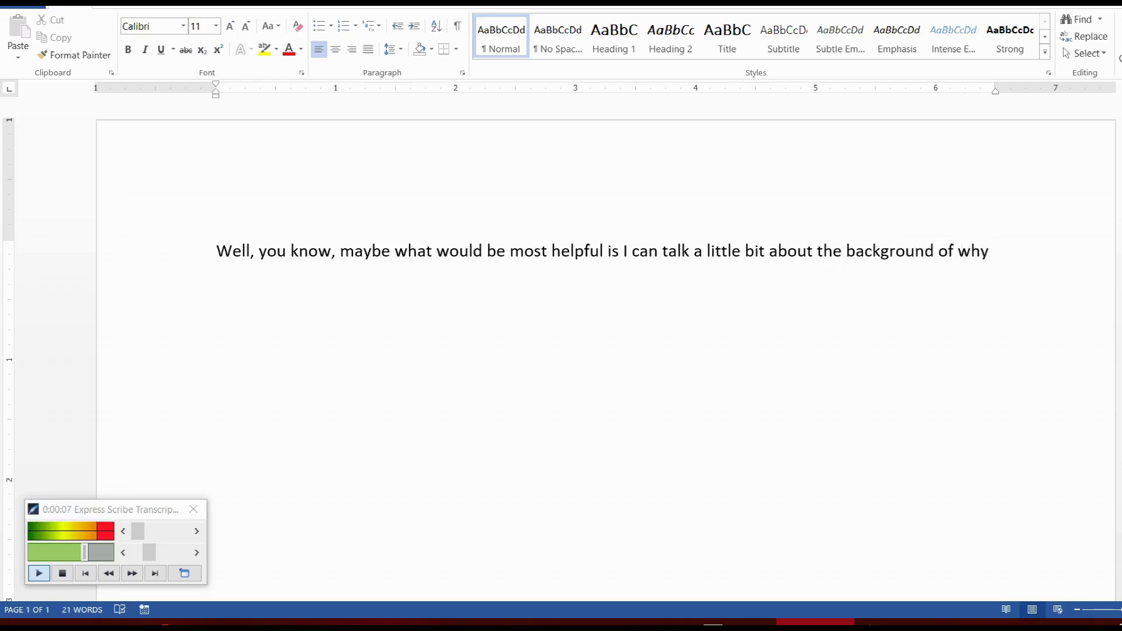
text(we are)
key(F4)
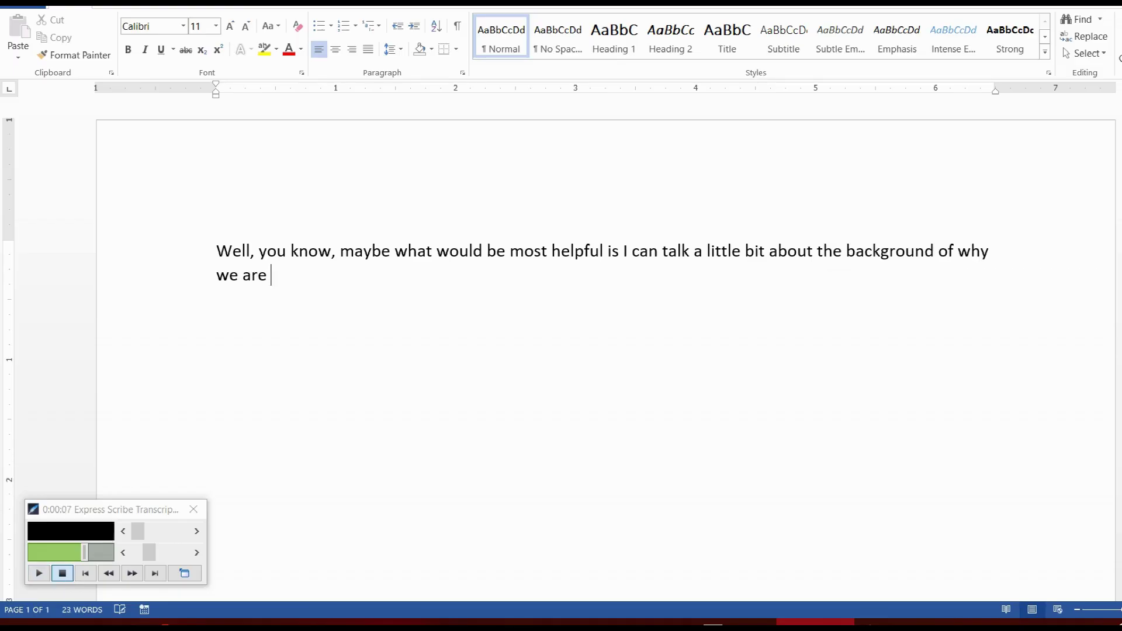
text(pursuing immune-base)
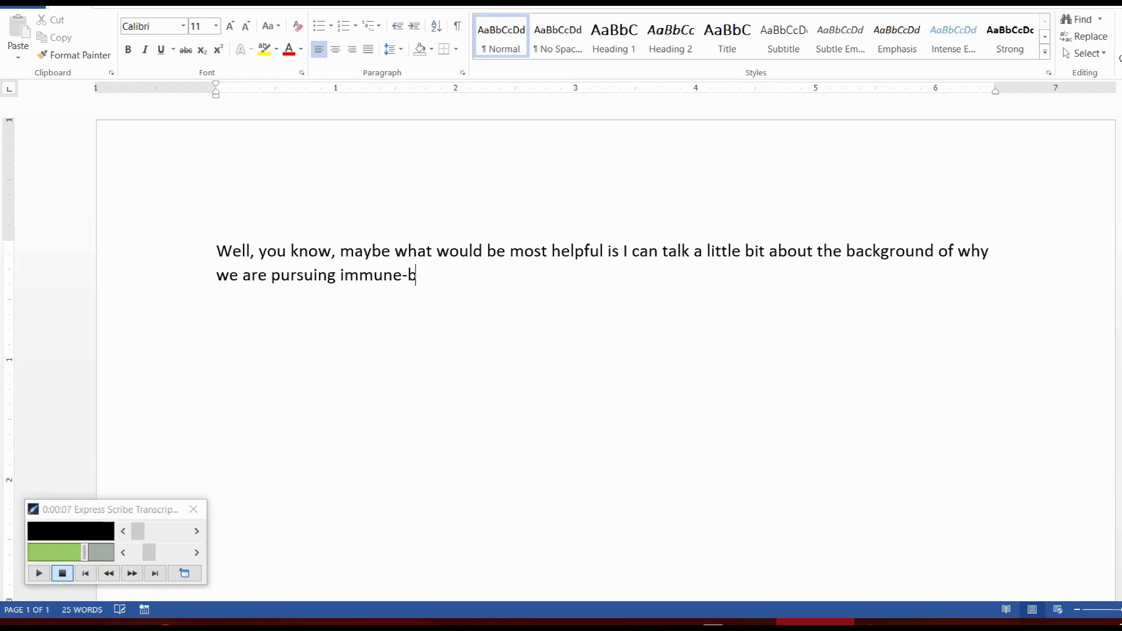
text(d thera)
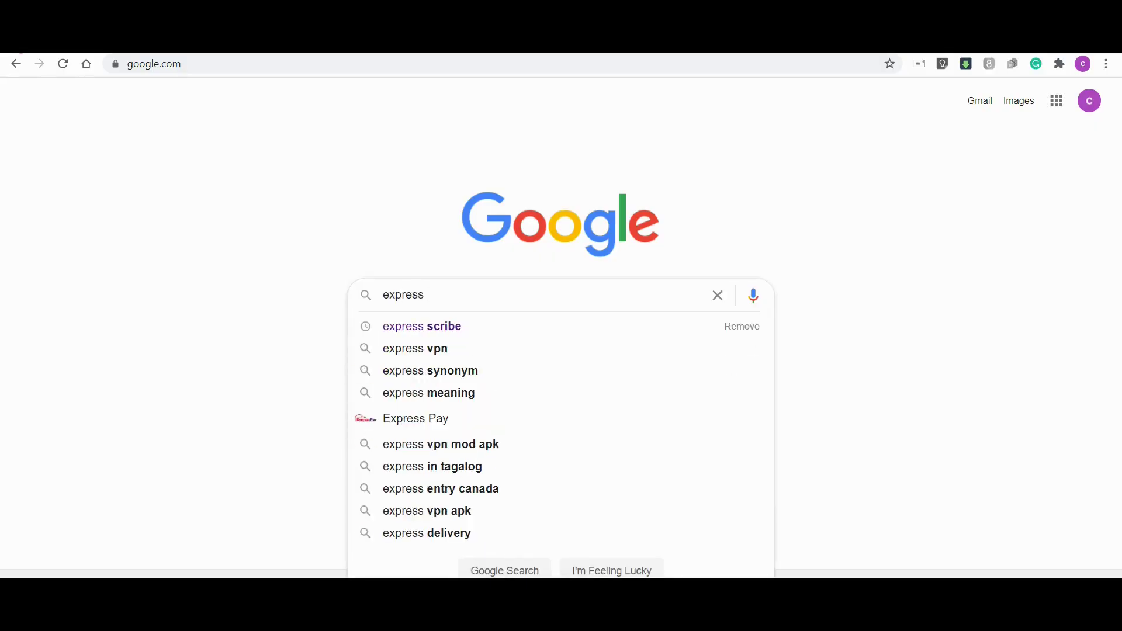
- Search Google for 'express scribe' and open the NCH Software Express Scribe page
click(416, 326)
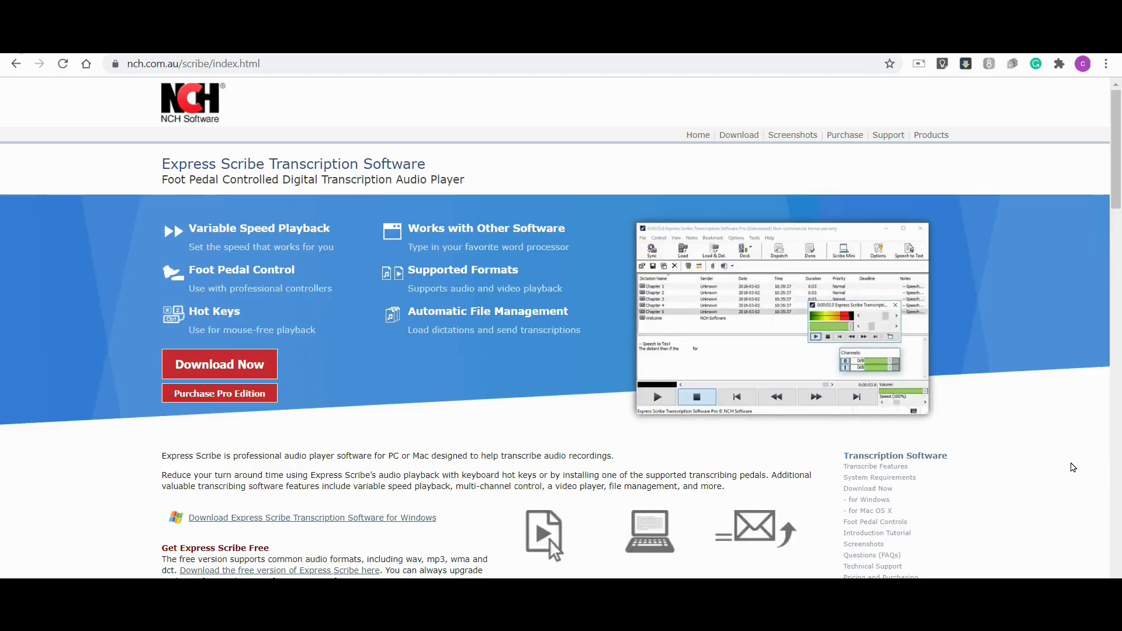
- Download the free Express Scribe installer from the NCH page and run it
scroll(1073, 468, down, 1)
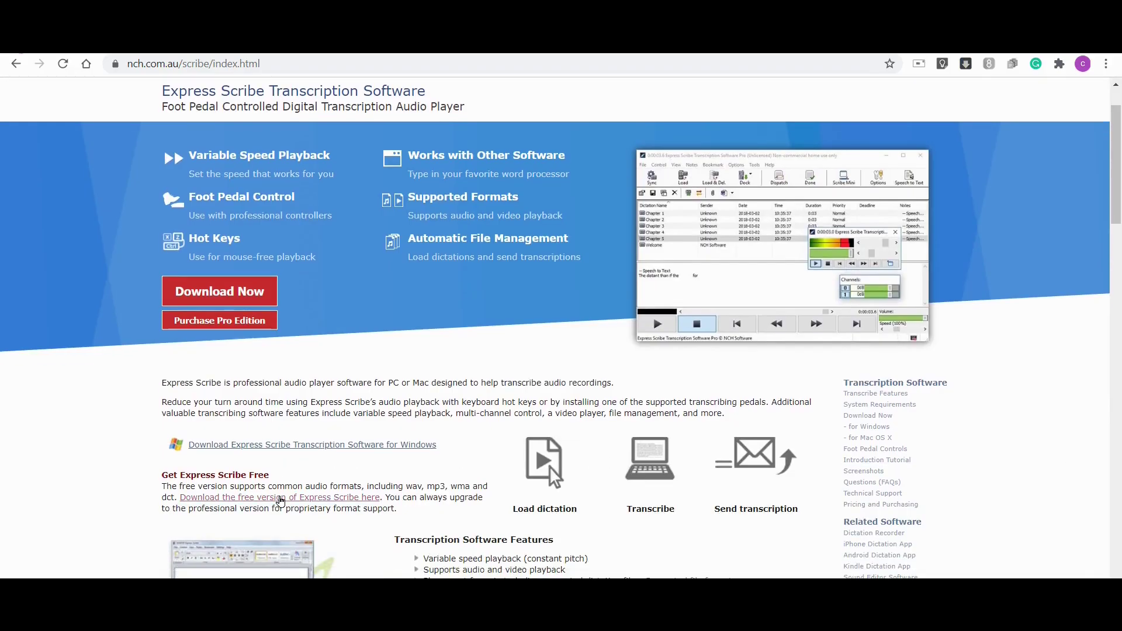
click(281, 498)
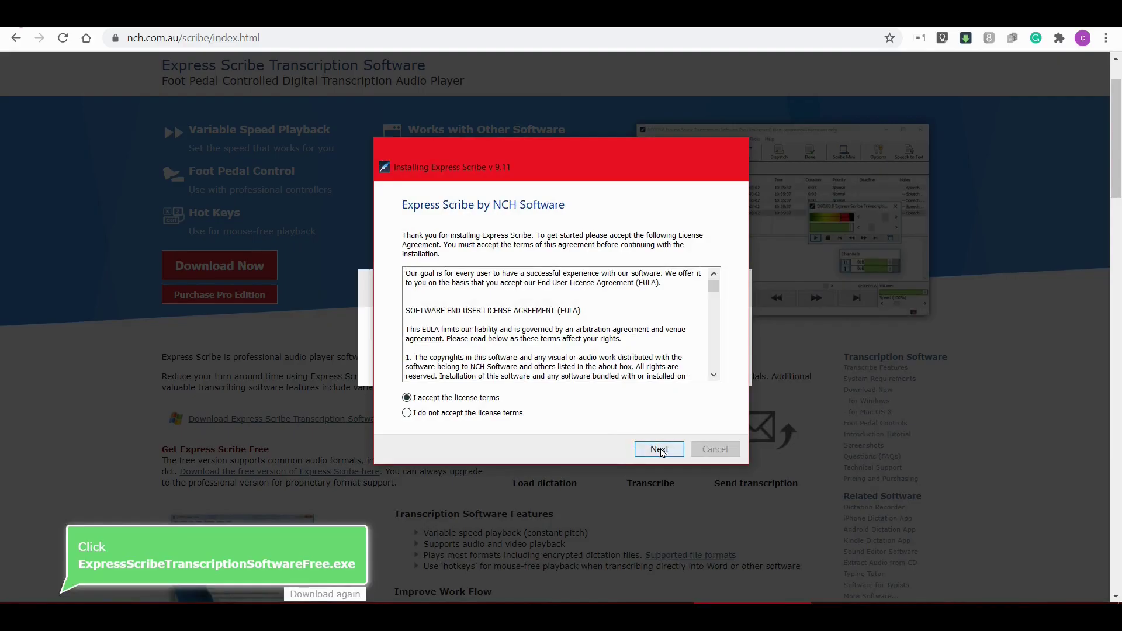
- Accept the license, install Express Scribe, and certify it for non-commercial home use
click(661, 450)
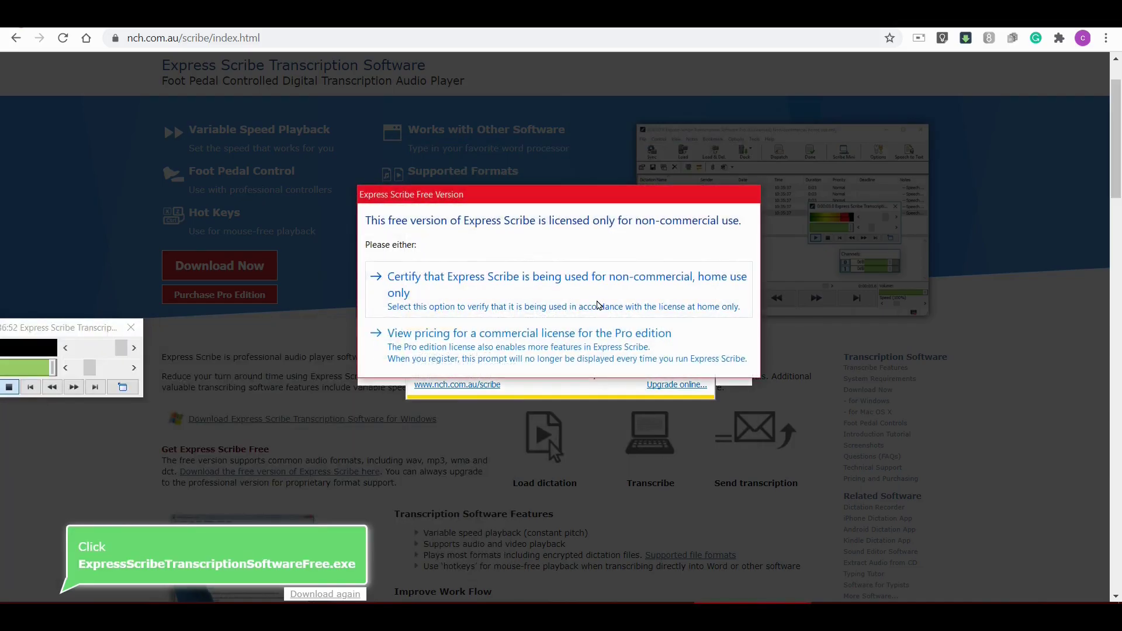
click(601, 305)
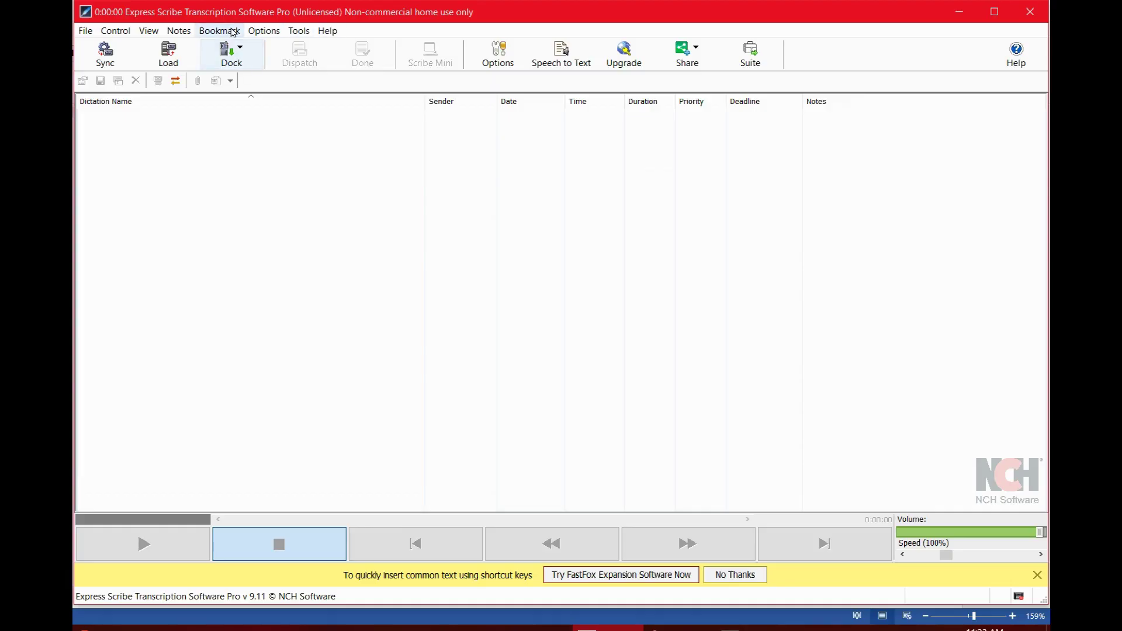
- Set playback to Weak auto-adjust, Low bass 1000 Hz, 2000 ms backstep, 3000 ms rewind/forward steps
click(264, 30)
click(276, 45)
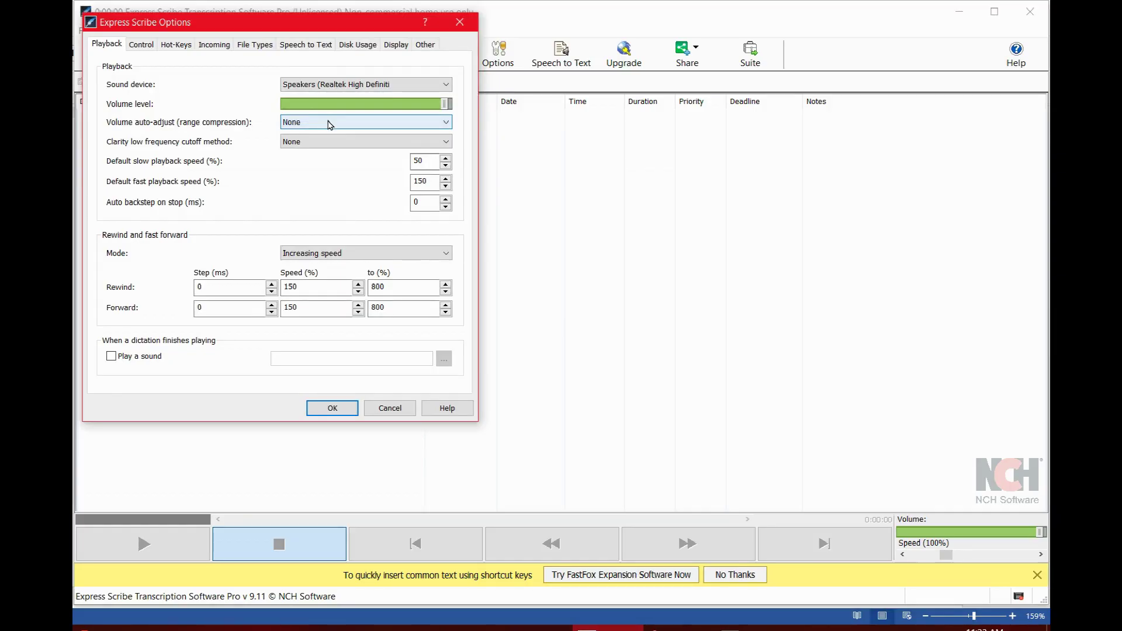
click(330, 124)
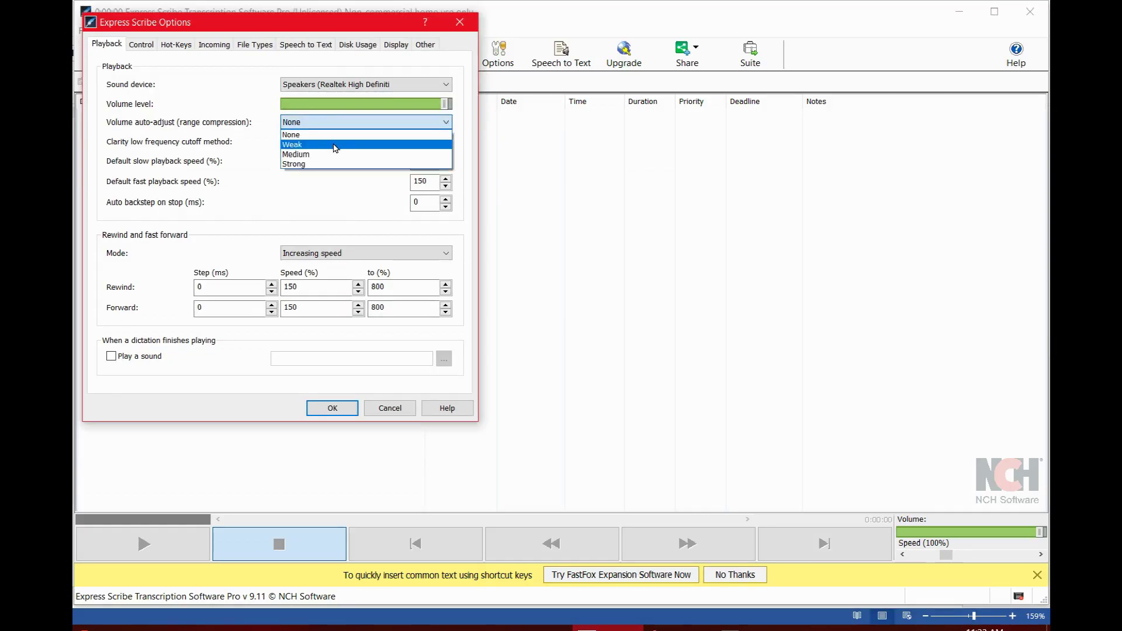
click(335, 145)
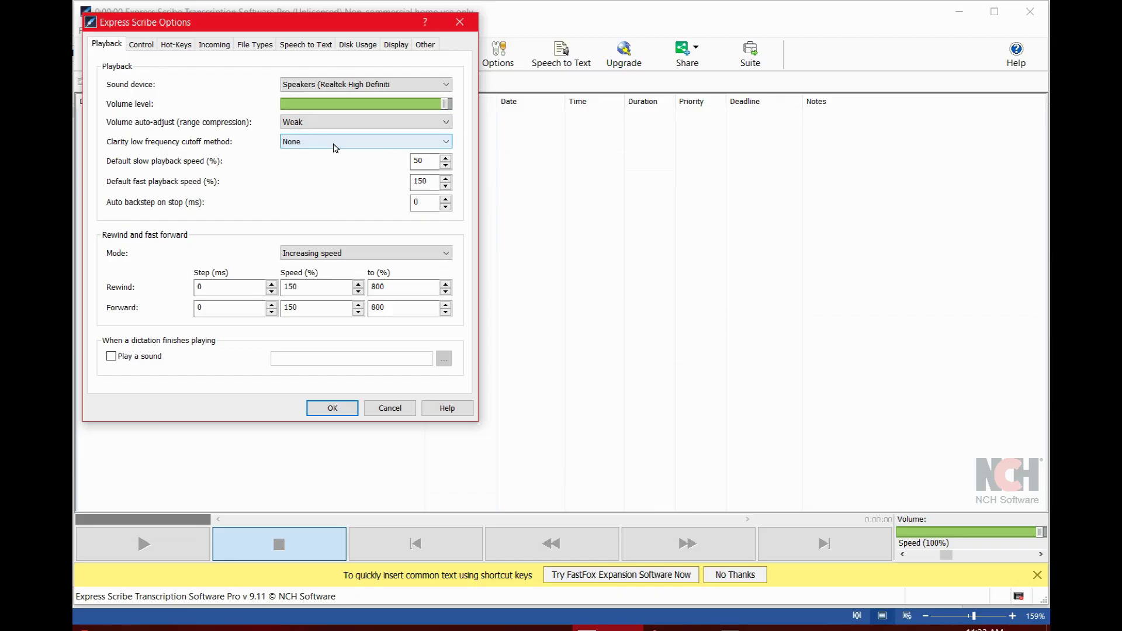
click(335, 146)
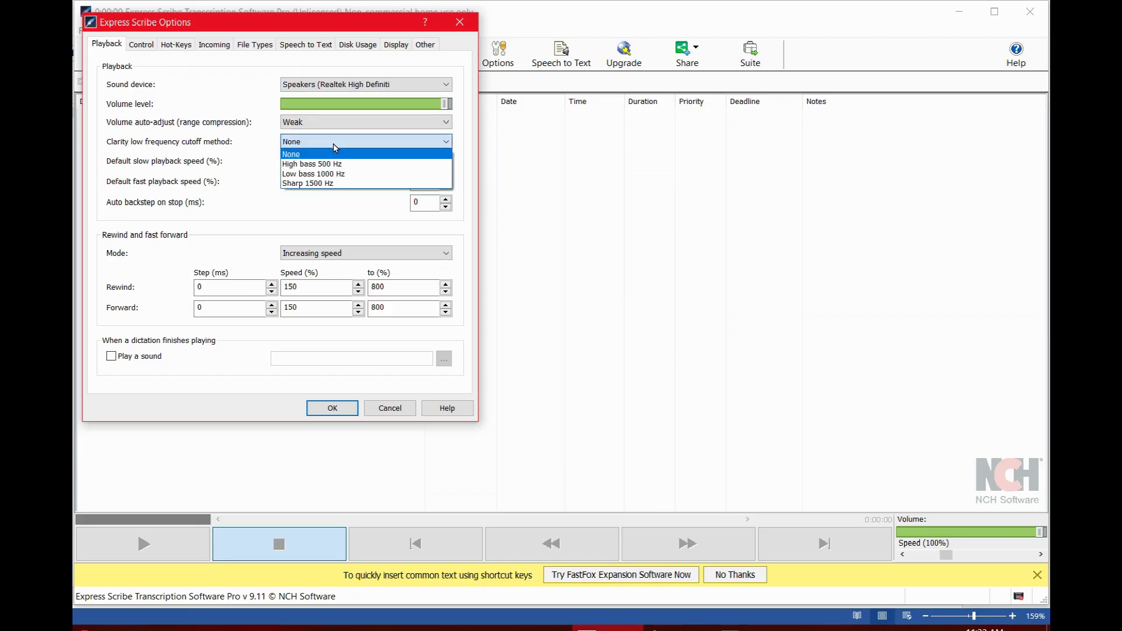
click(341, 176)
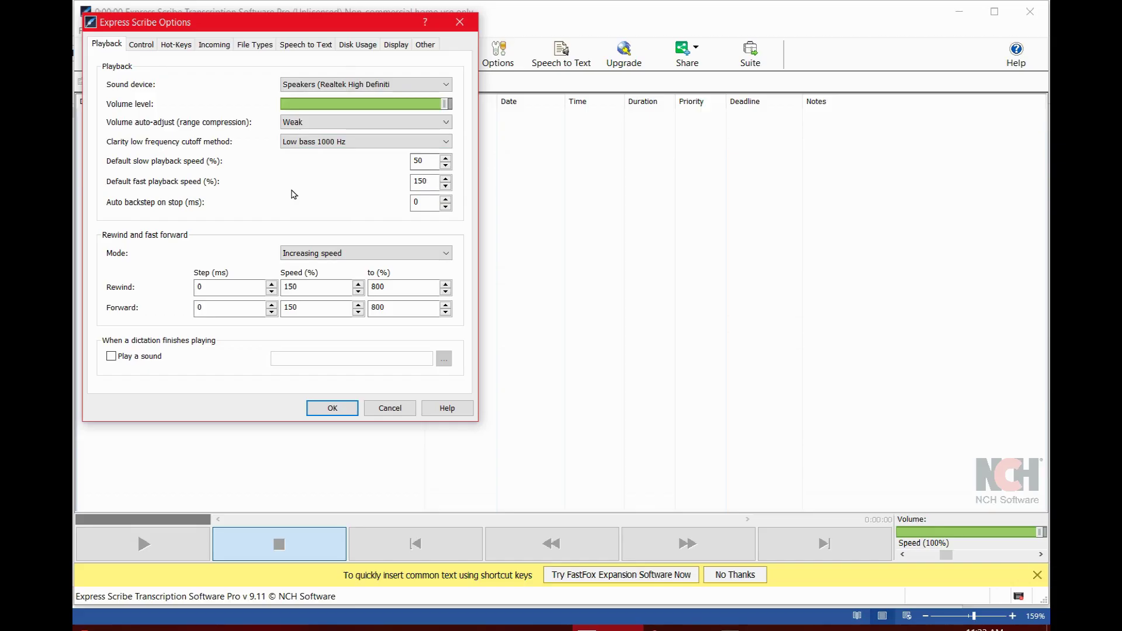
double_click(427, 204)
text(2000)
double_click(213, 289)
text(3000)
double_click(221, 310)
click(336, 413)
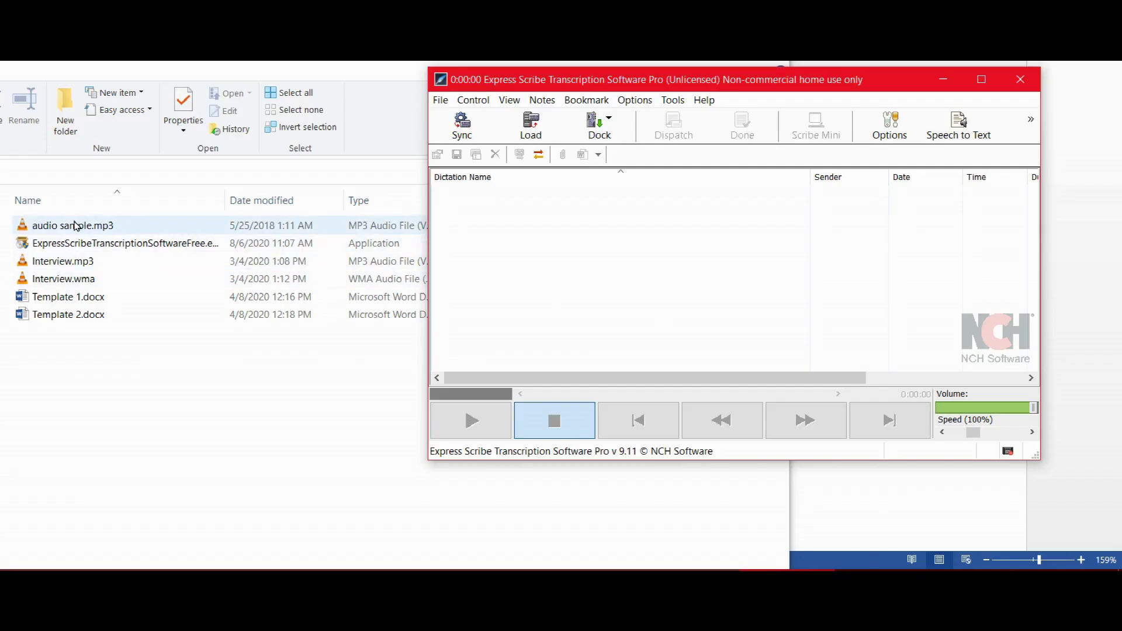
- Drag audio sample.mp3 into Express Scribe and select the new dictation
click(107, 226)
drag(107, 227, 554, 250)
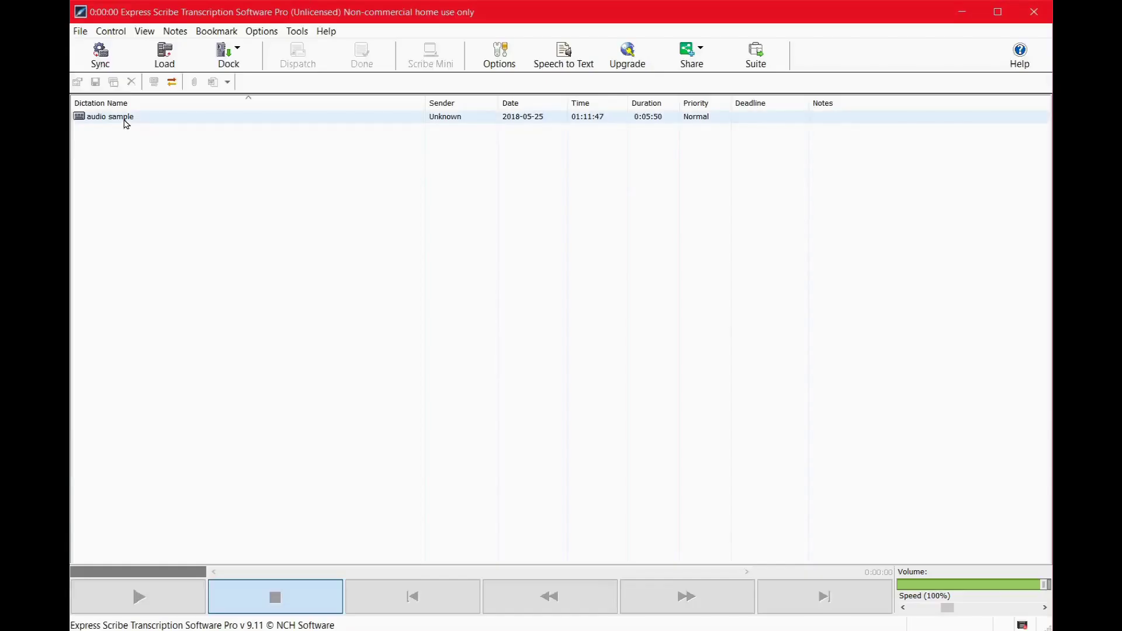
click(125, 120)
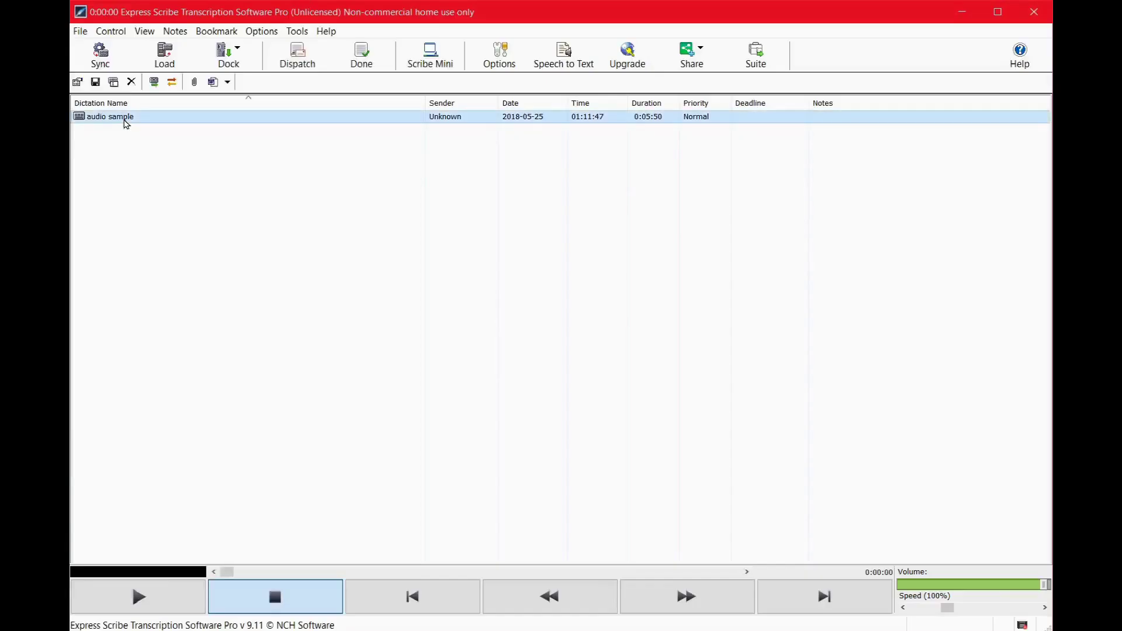
- Play, stop, resume and rewind the dictation, leaving it stopped at 0:01:19
key(F9)
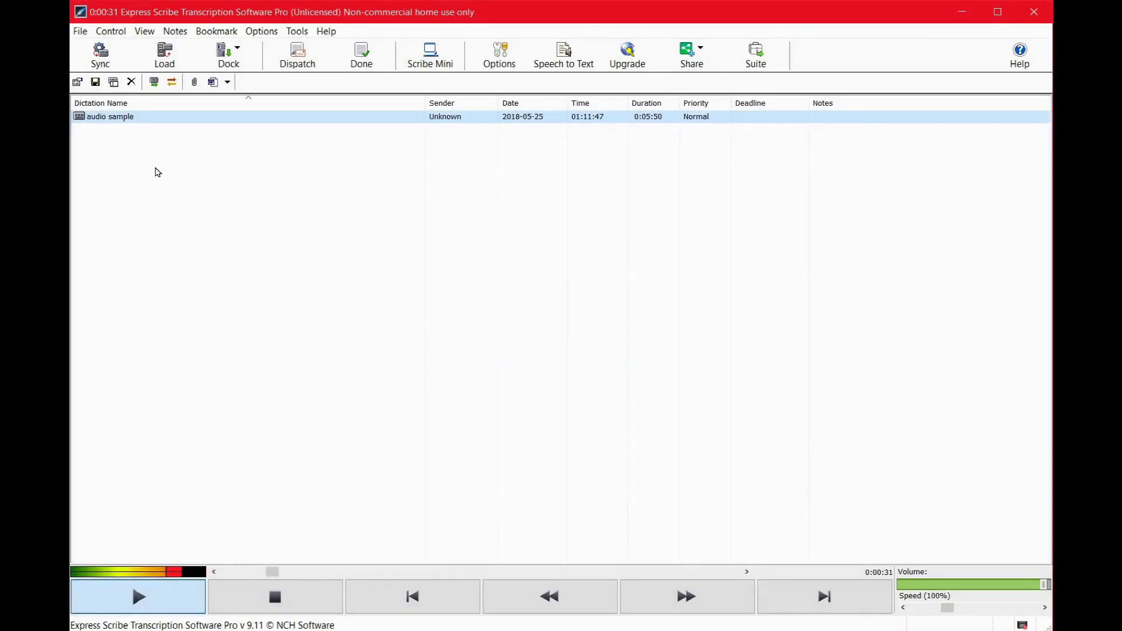
key(F4)
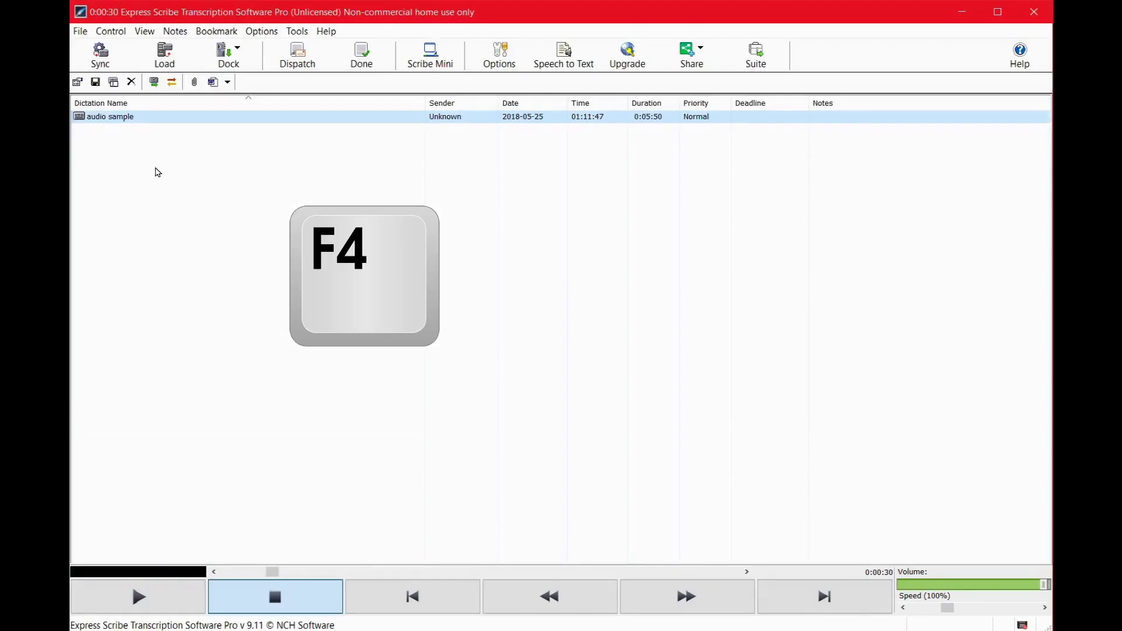
key(F9)
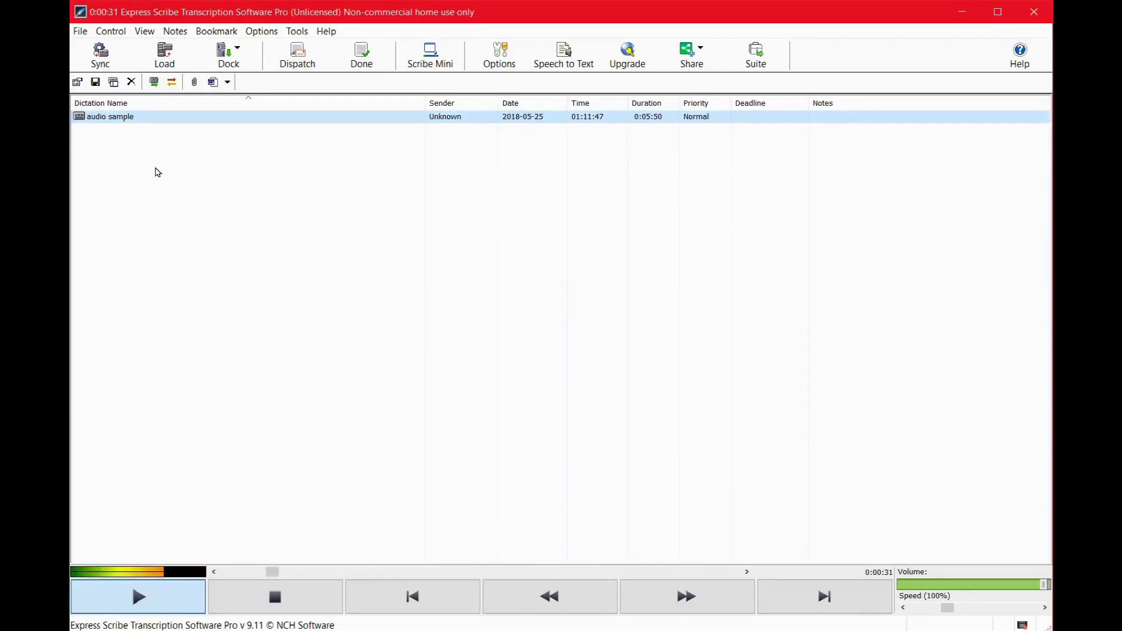
key(F7)
key(F8)
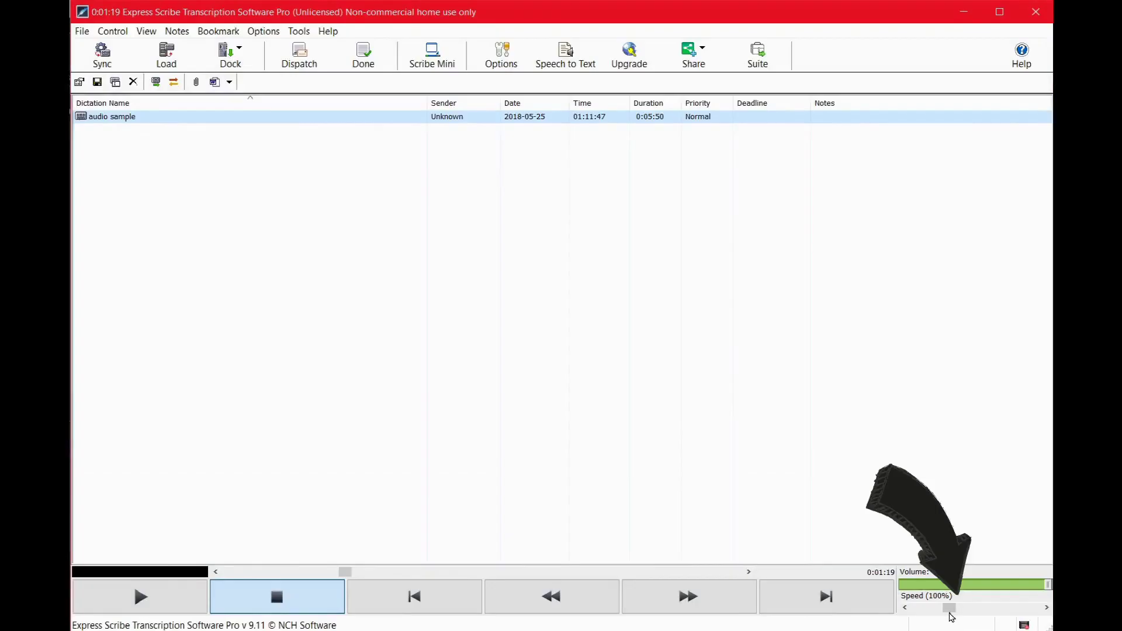
- Try playback speeds of 89% and 143%, return to 100% real speed, and lower the volume
drag(950, 610, 947, 610)
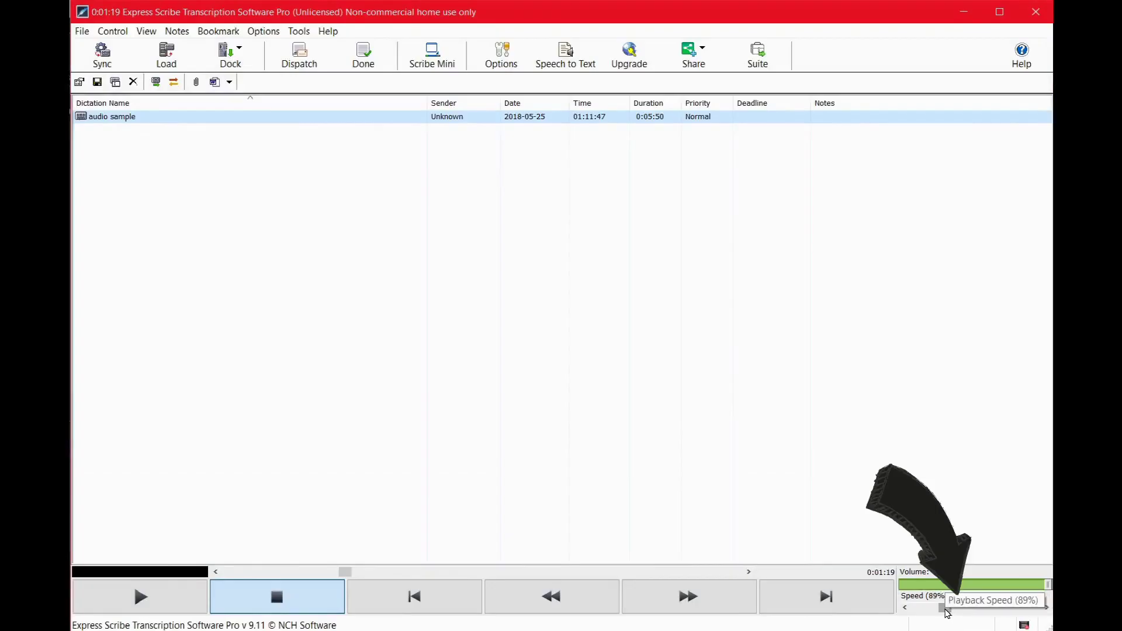
drag(947, 610, 970, 614)
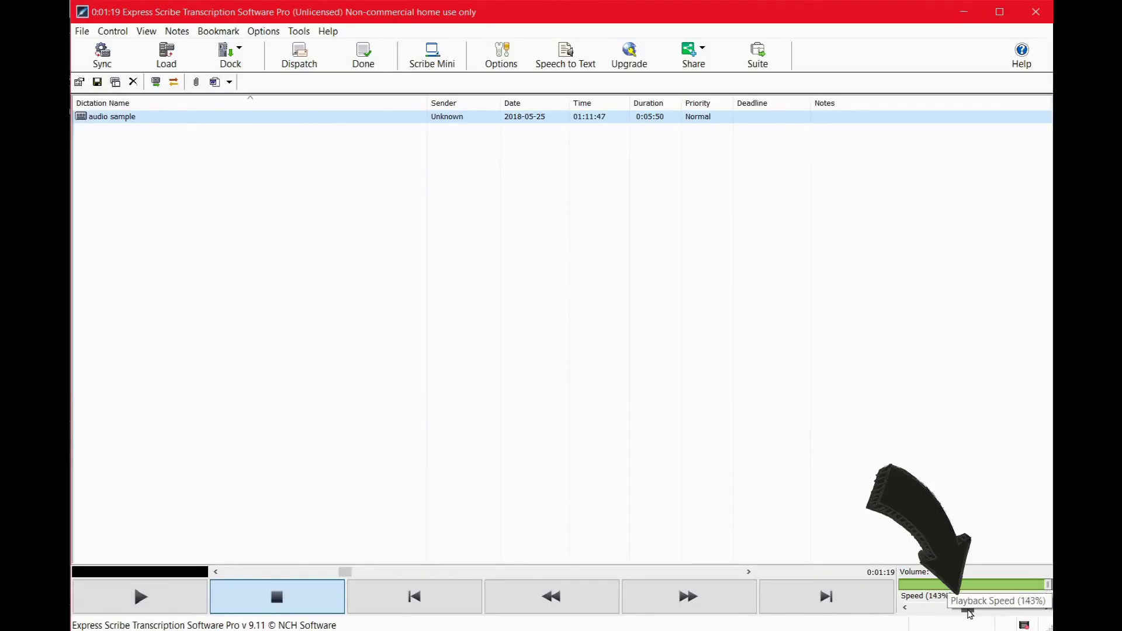
key(F10)
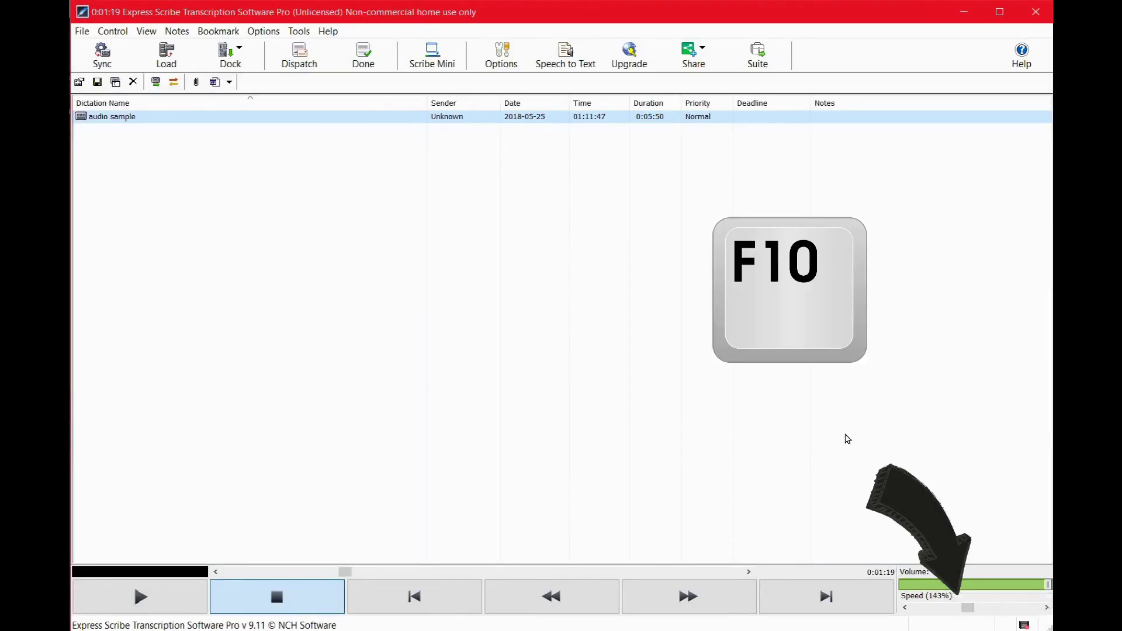
key(F10)
mouse_move(1047, 585)
mouse_down()
mouse_move(970, 589)
mouse_move(988, 589)
mouse_up()
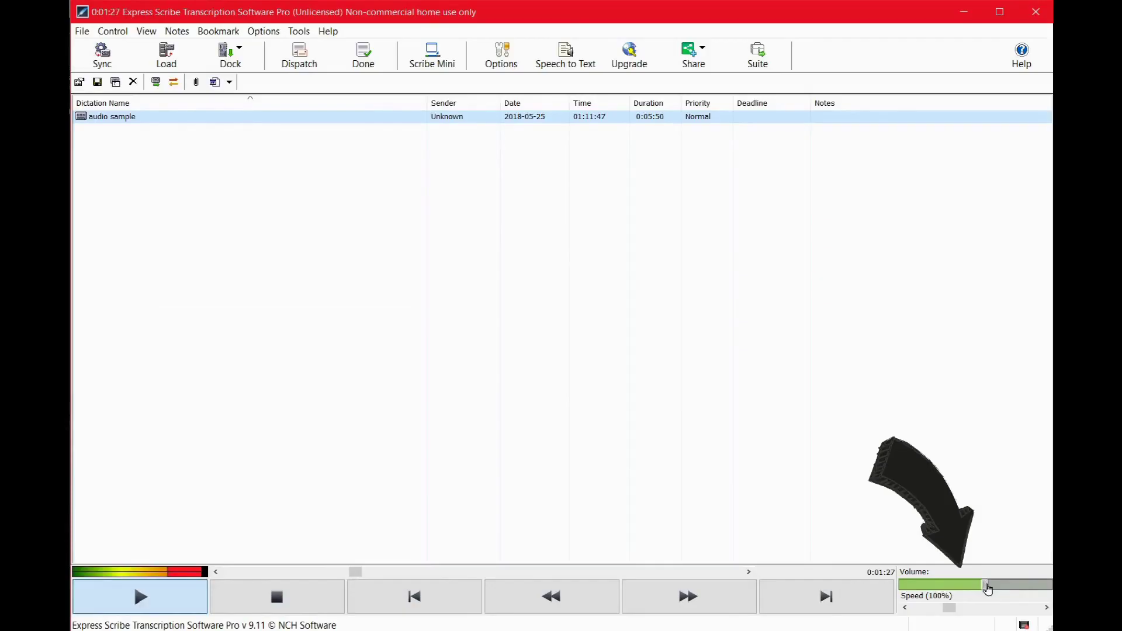
drag(988, 589, 973, 595)
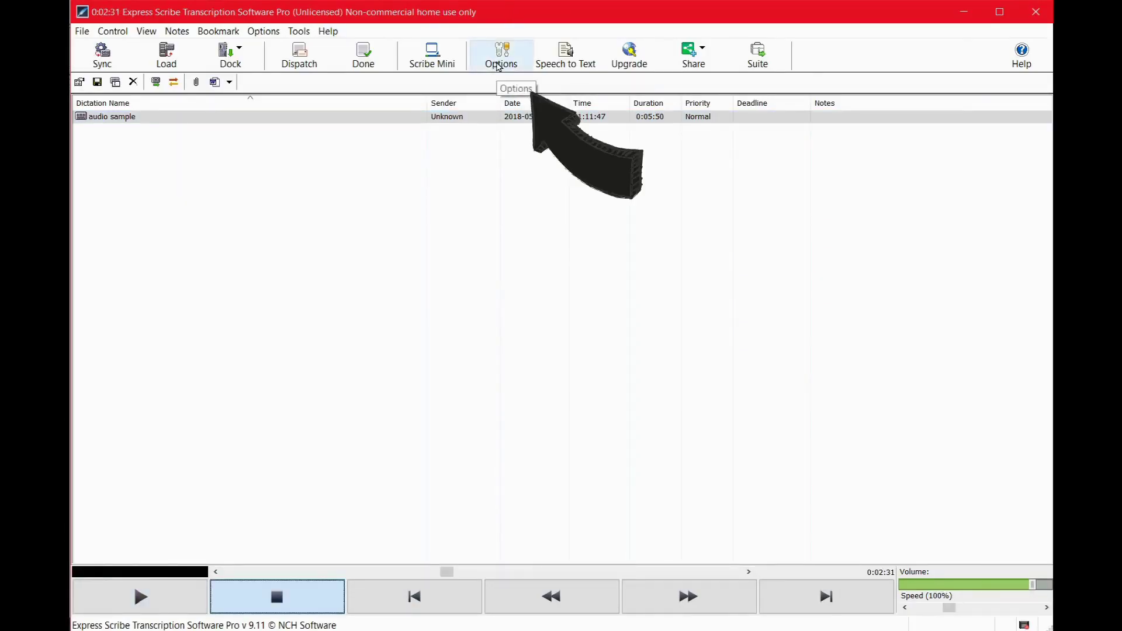
- Check the F4 Stop assignment in the Options Hot-Keys list
click(498, 66)
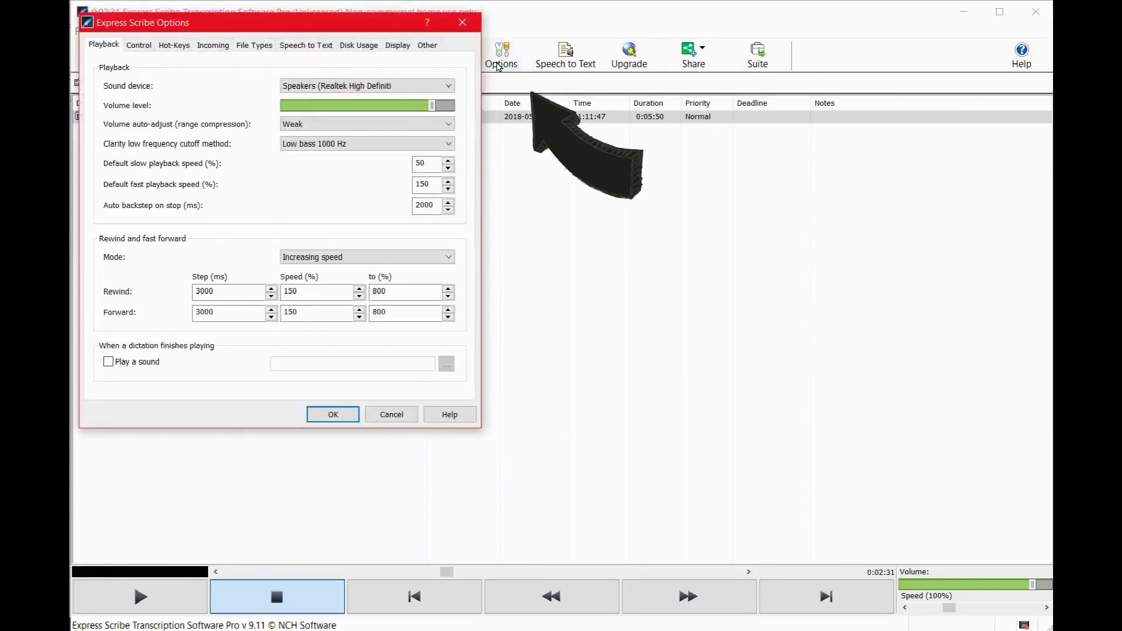
click(182, 48)
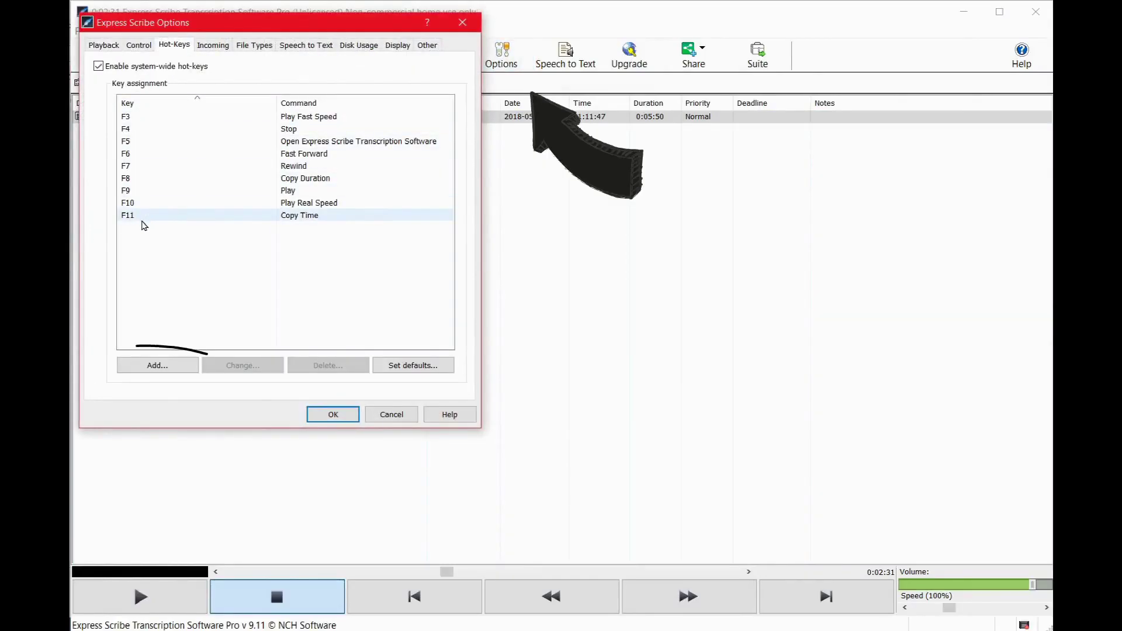
click(156, 133)
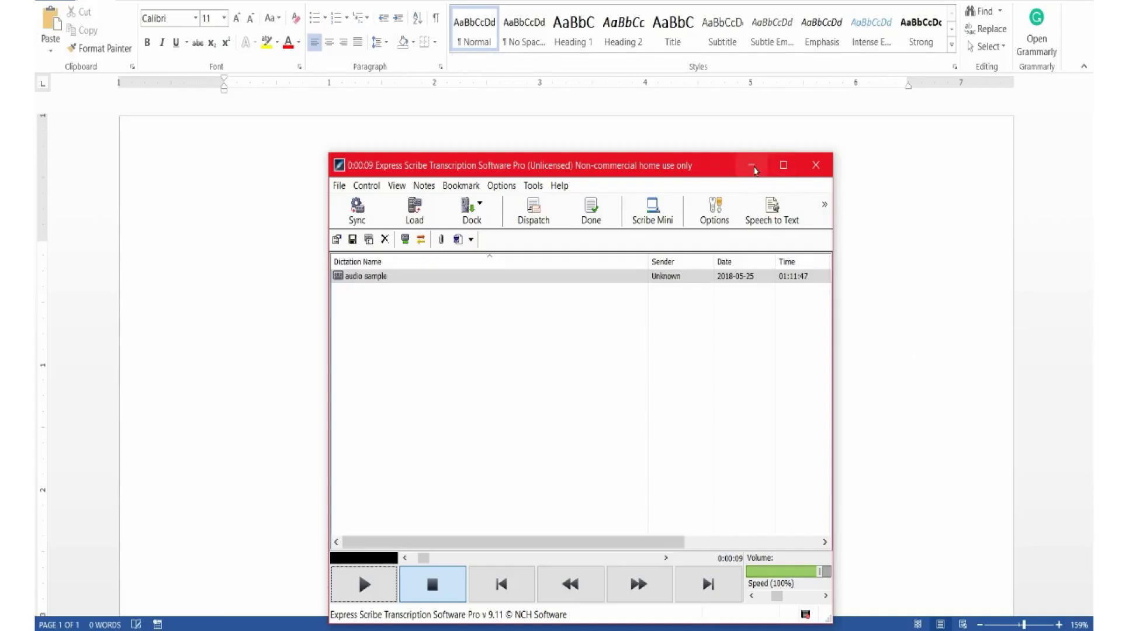
- Minimize Express Scribe and type 'Start typing' into the blank Word document
click(753, 167)
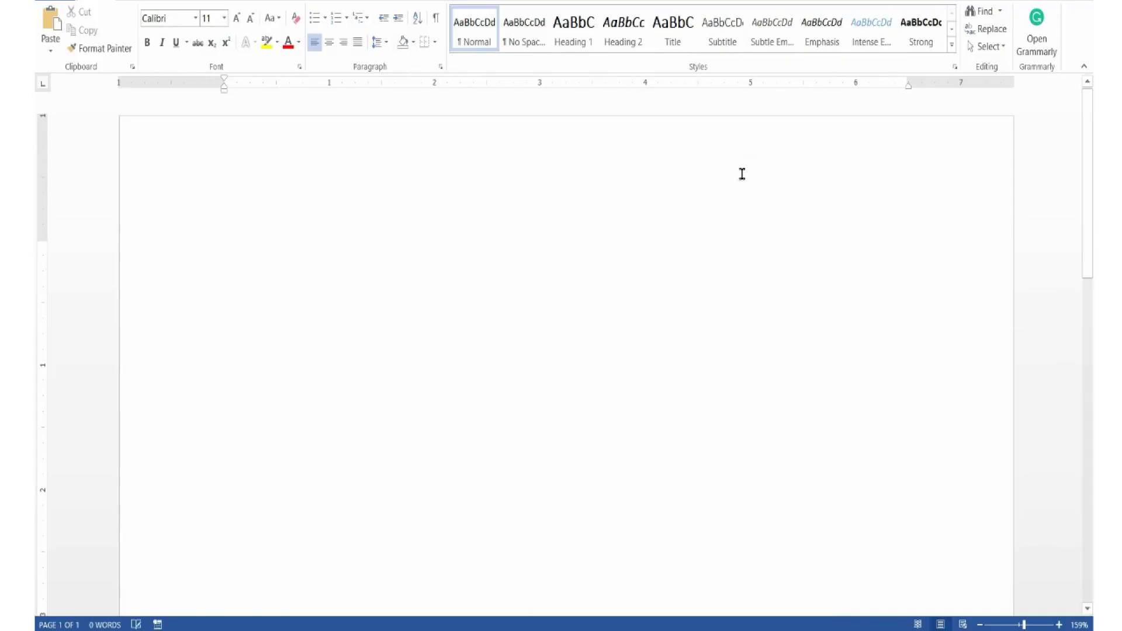
text(Start typing)
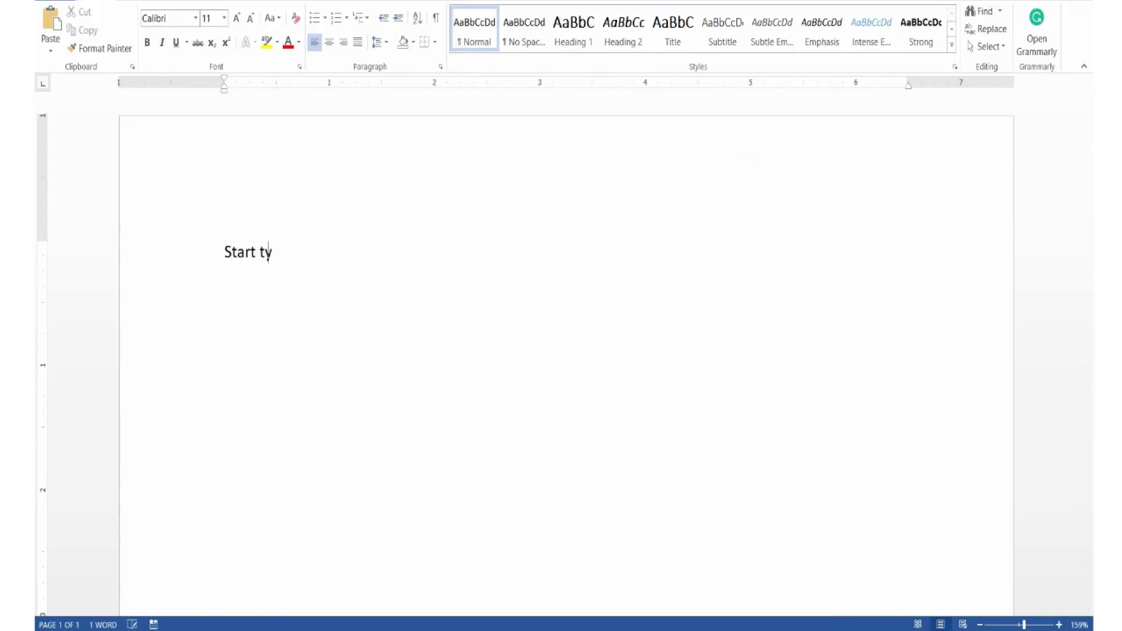